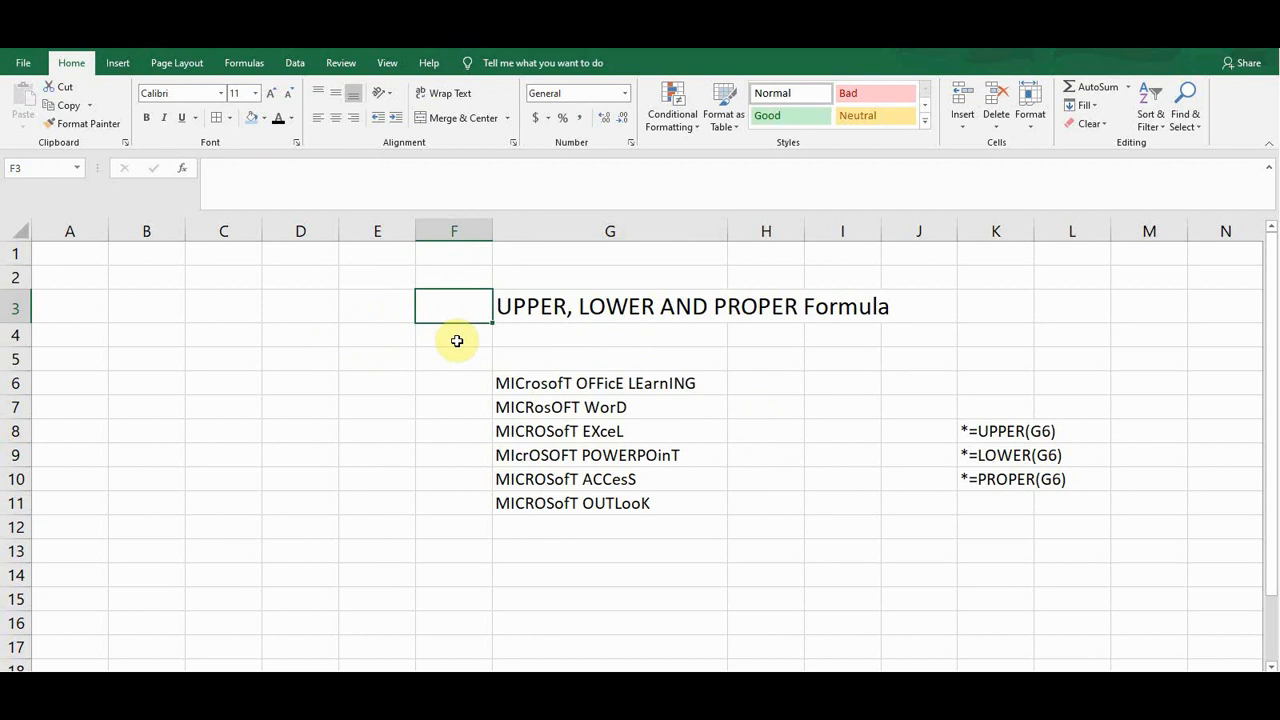
left_click(523, 331)
left_click(457, 314)
left_click(523, 383)
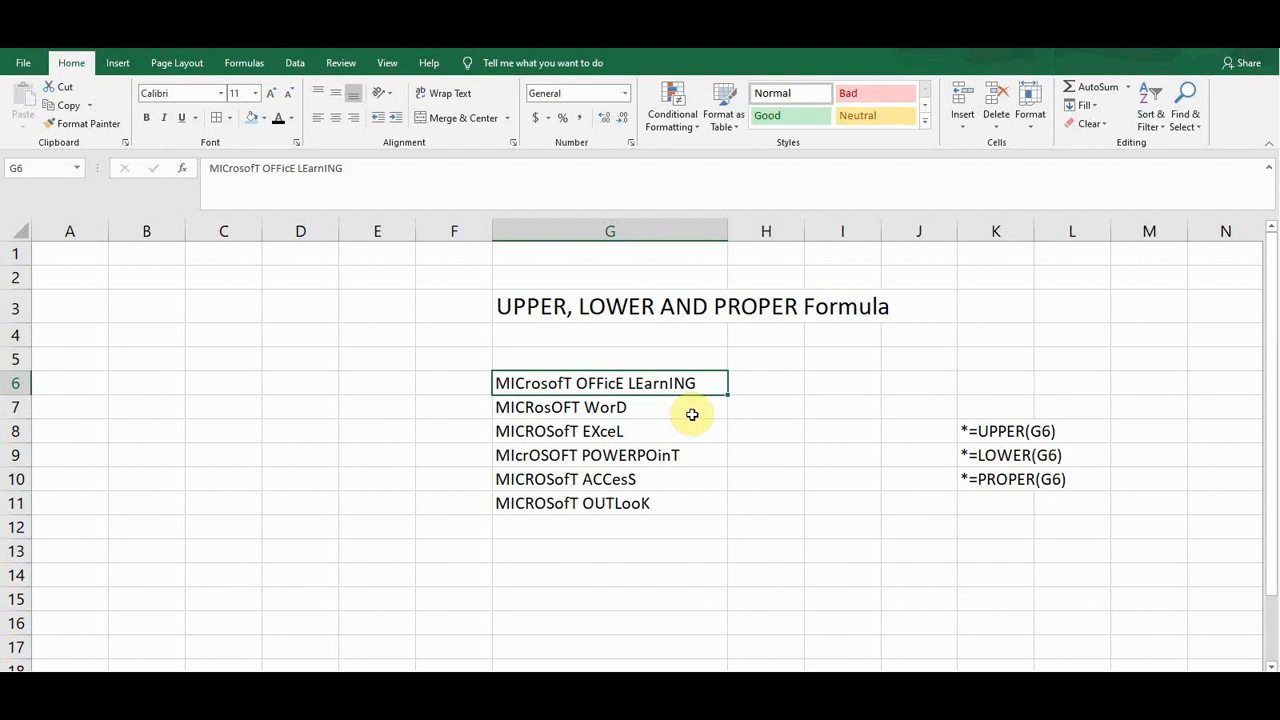
Enter a formula in H6 that converts G6's text to uppercase with UPPER
left_click(754, 386)
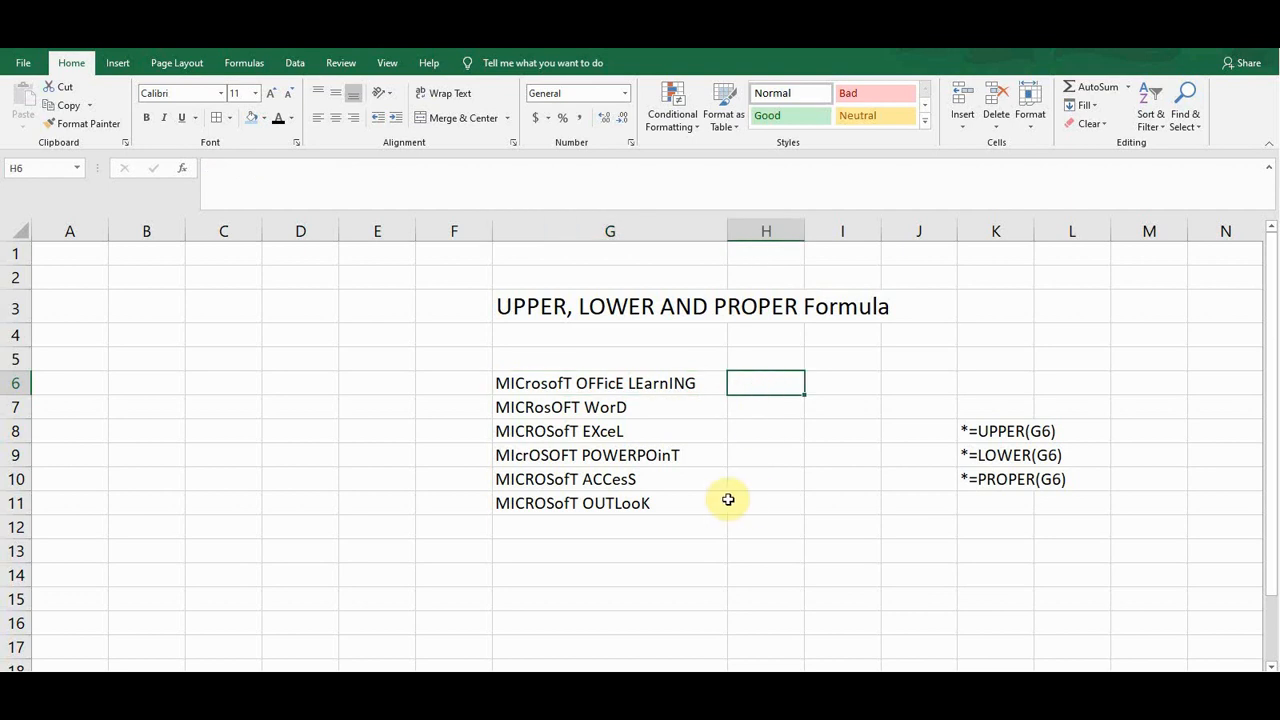
type("=")
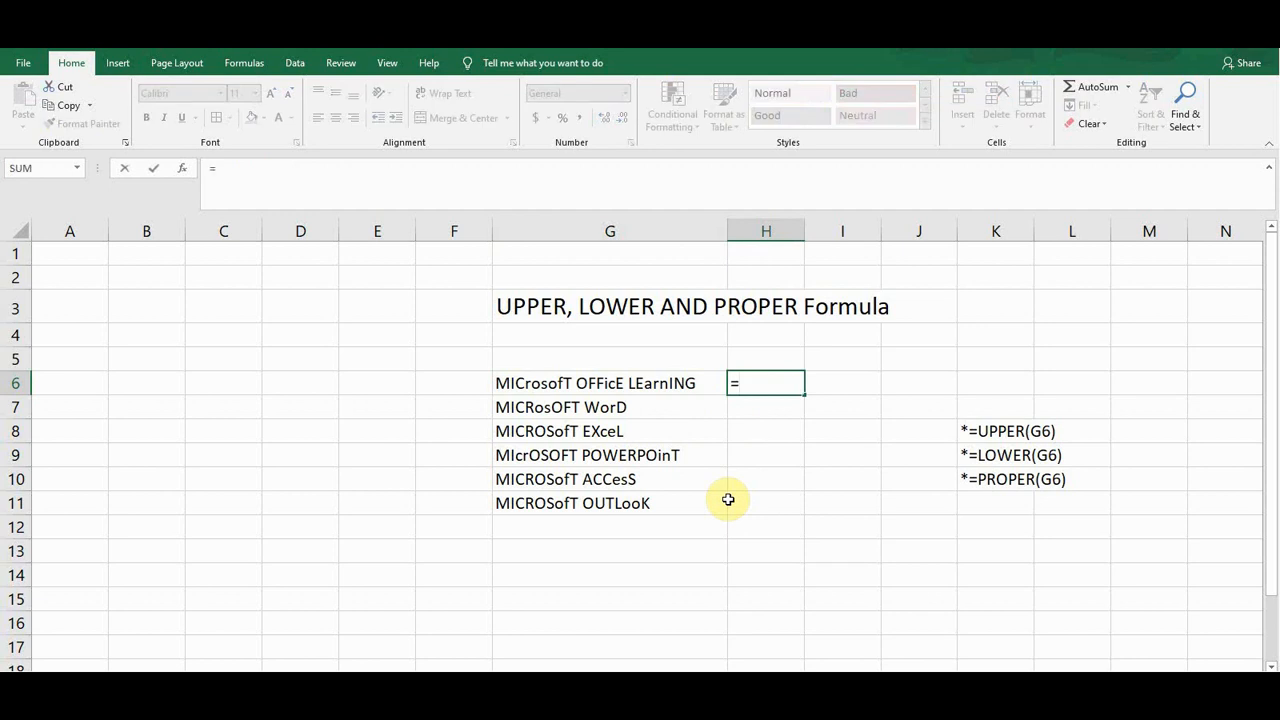
type("up")
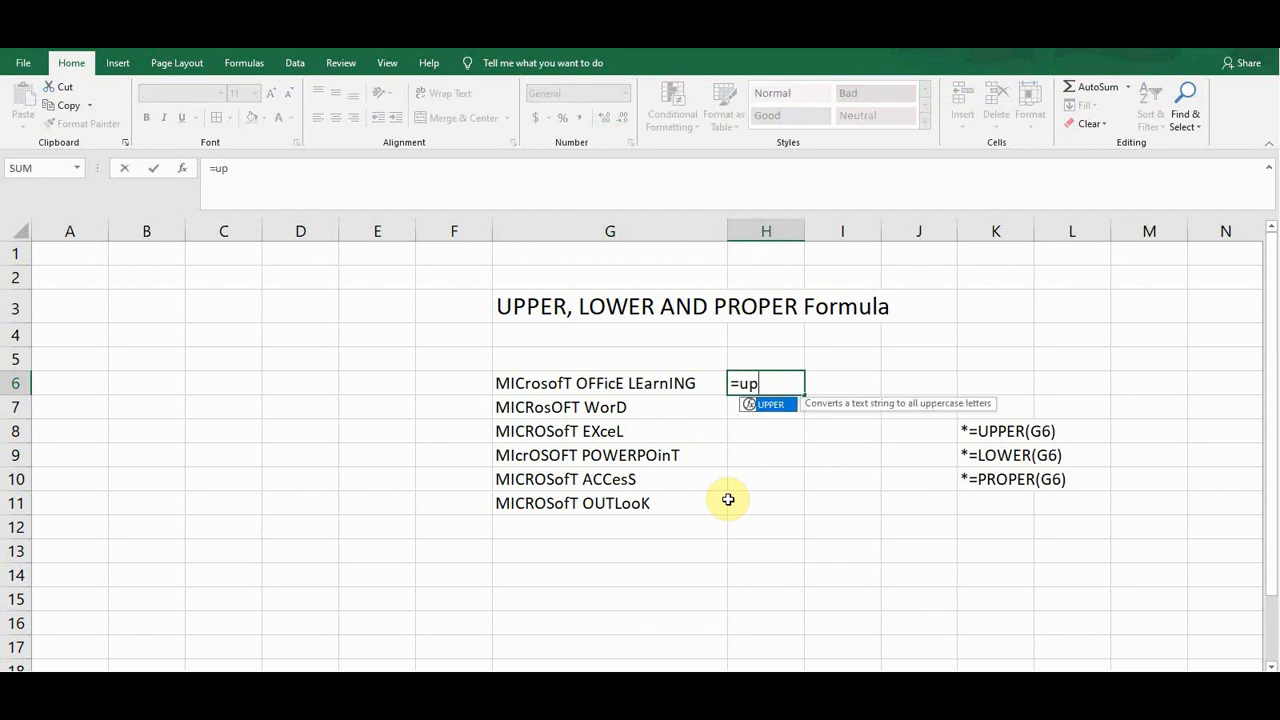
key("Tab")
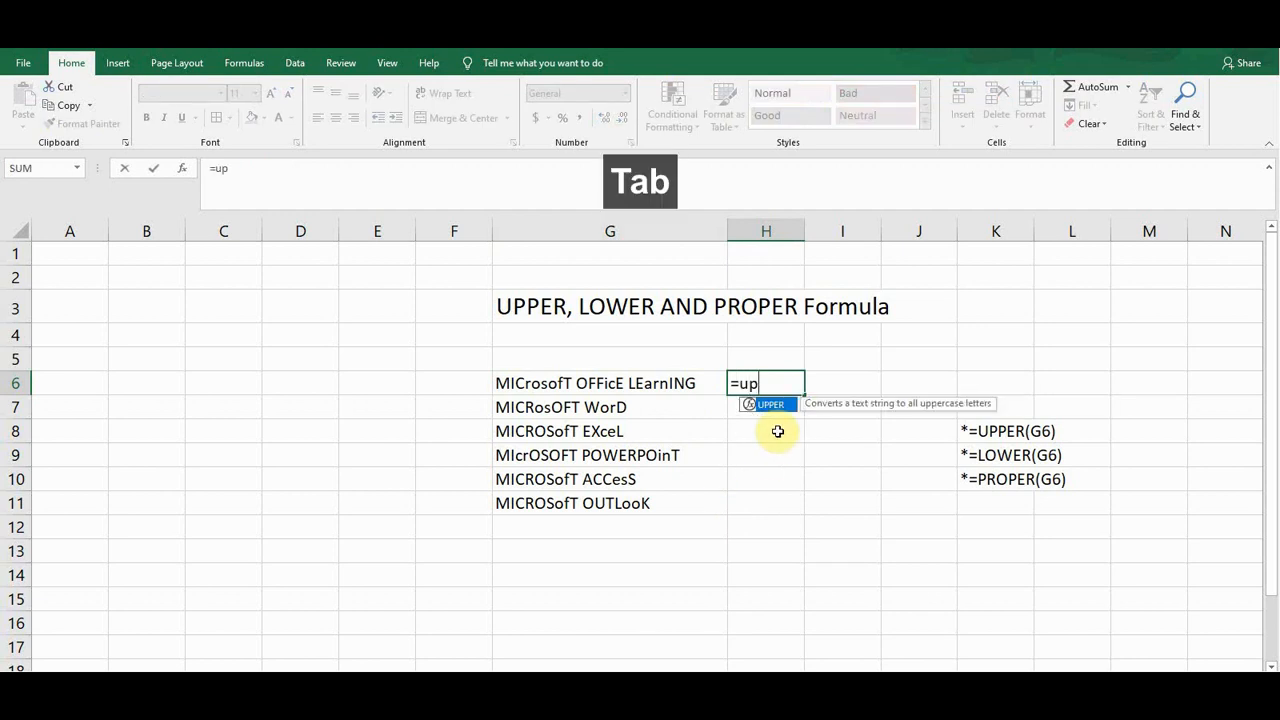
left_click(528, 383)
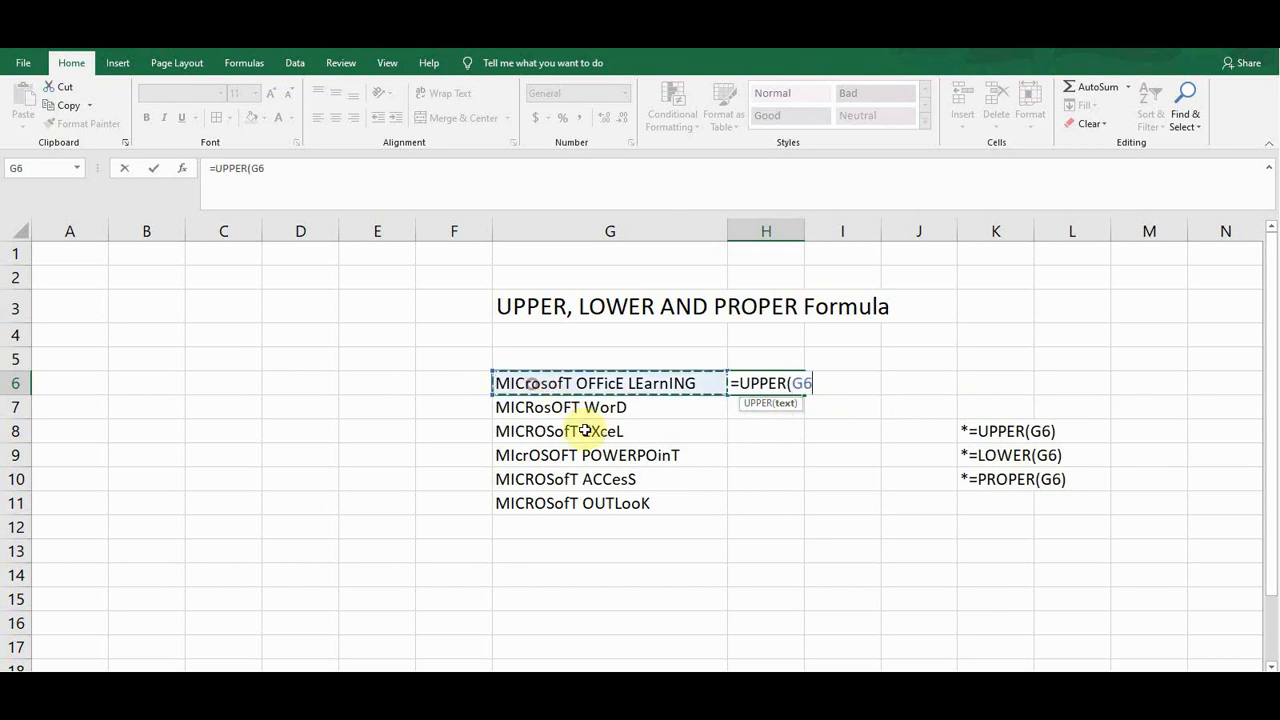
type(")")
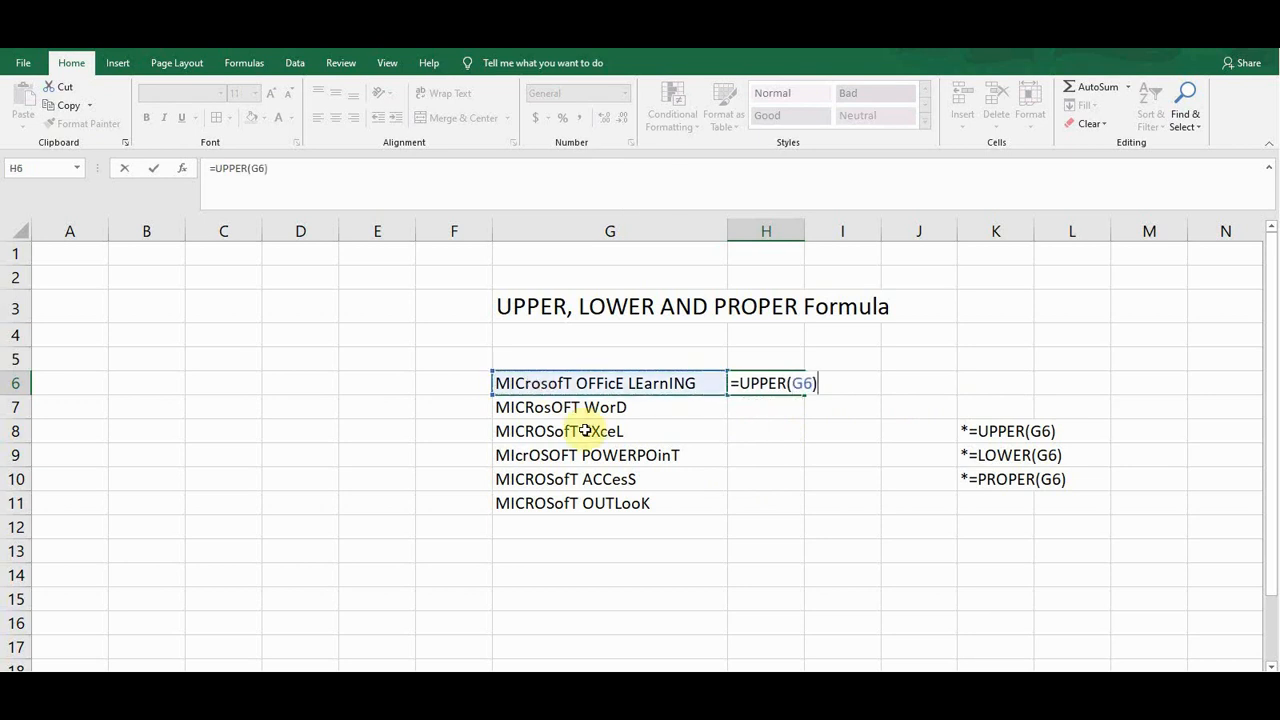
key("Return")
key("Up")
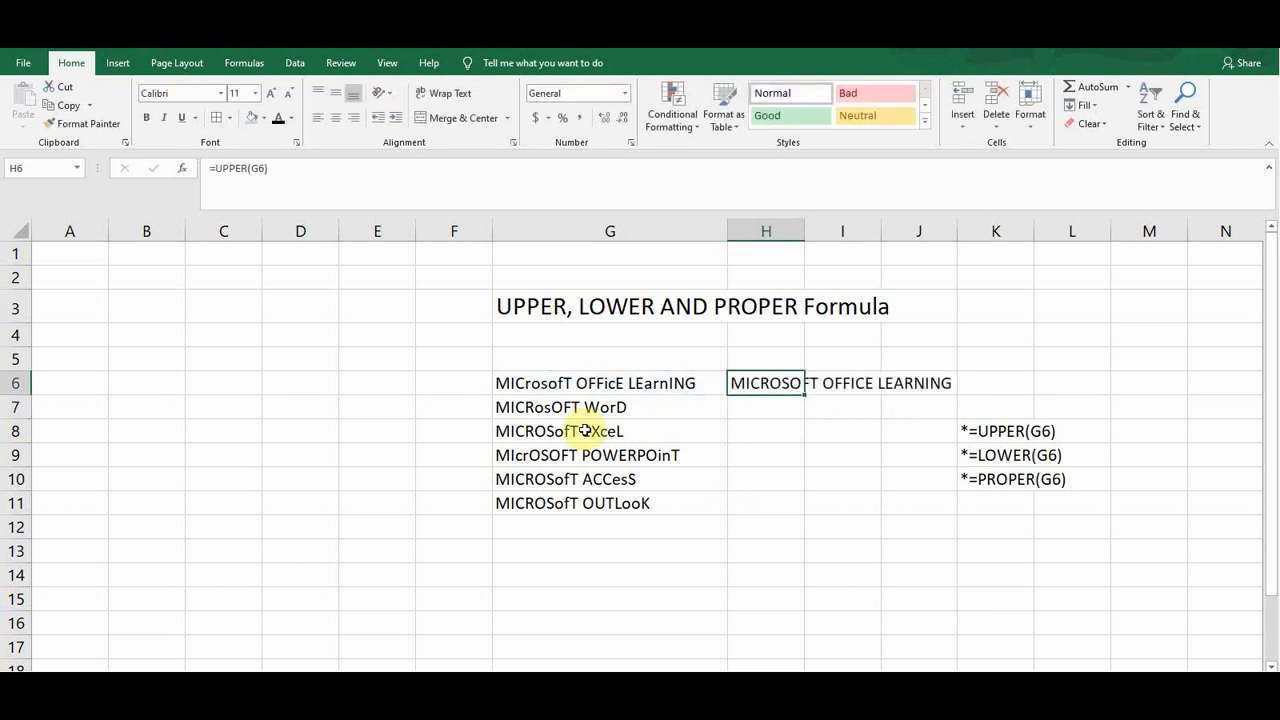
Fill the UPPER formula down from H6 to H11
left_click(757, 406)
left_click(759, 386)
left_click(652, 386)
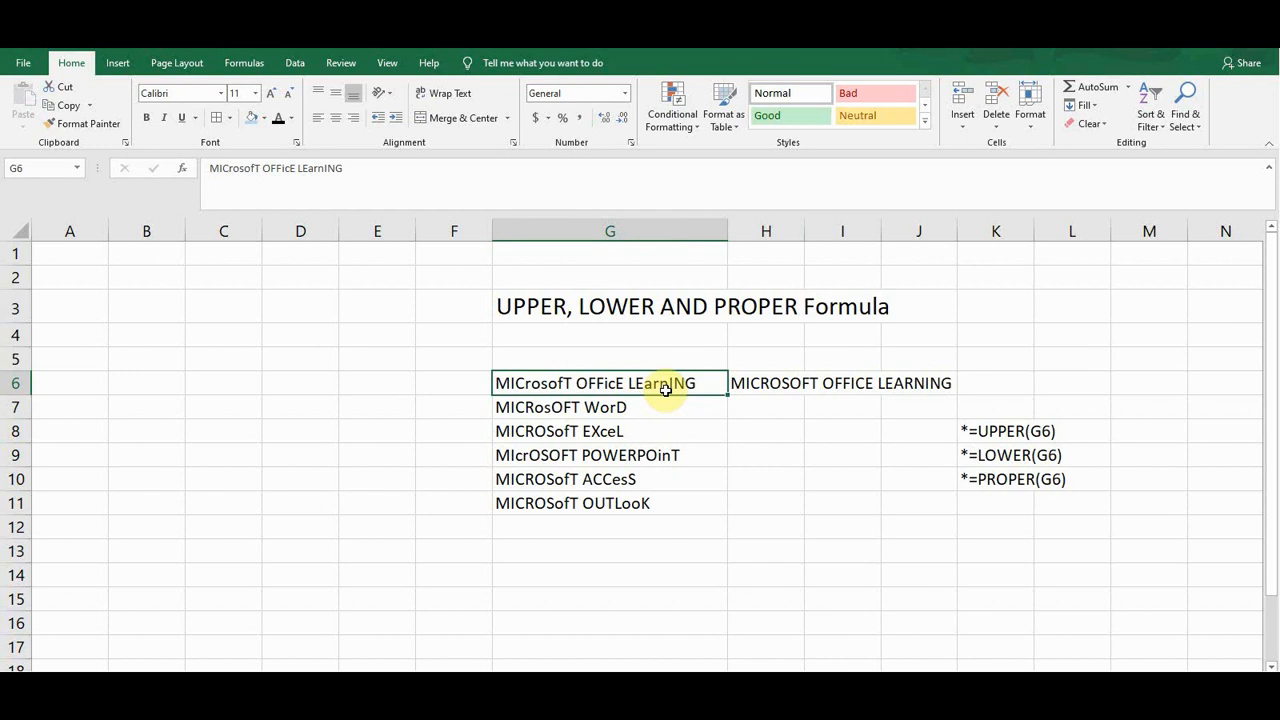
left_click(763, 384)
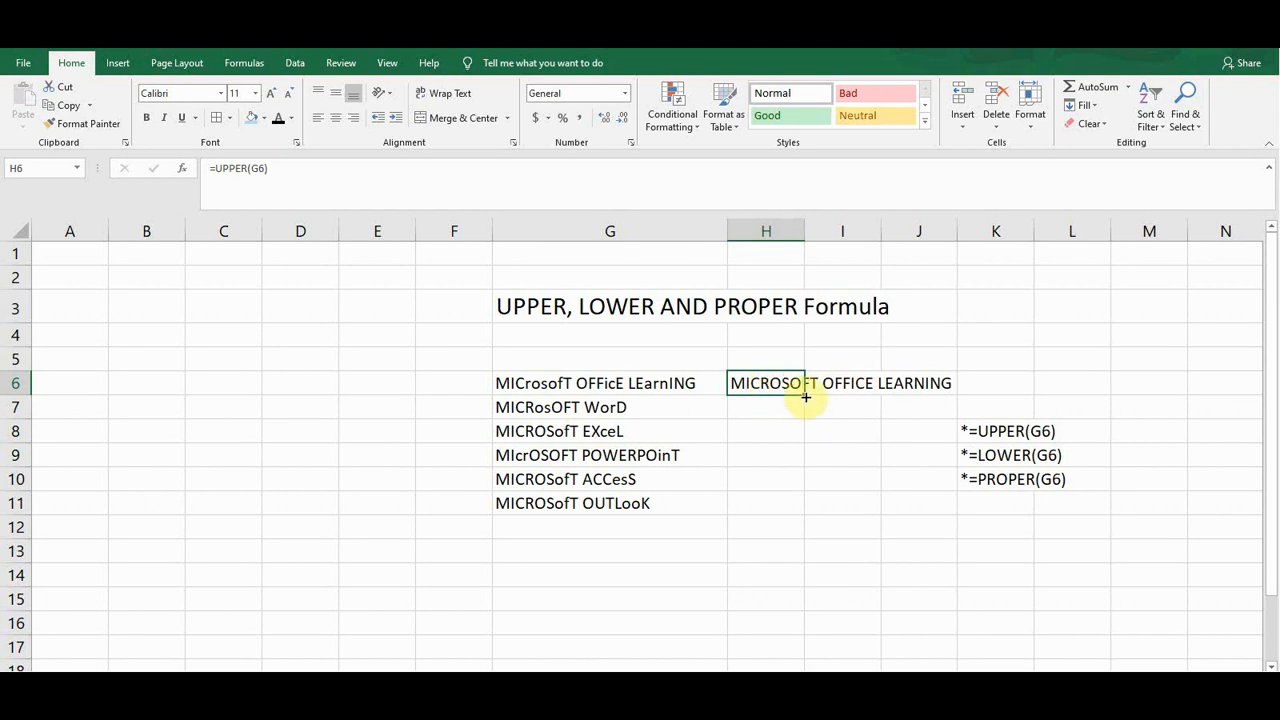
double_click(806, 397)
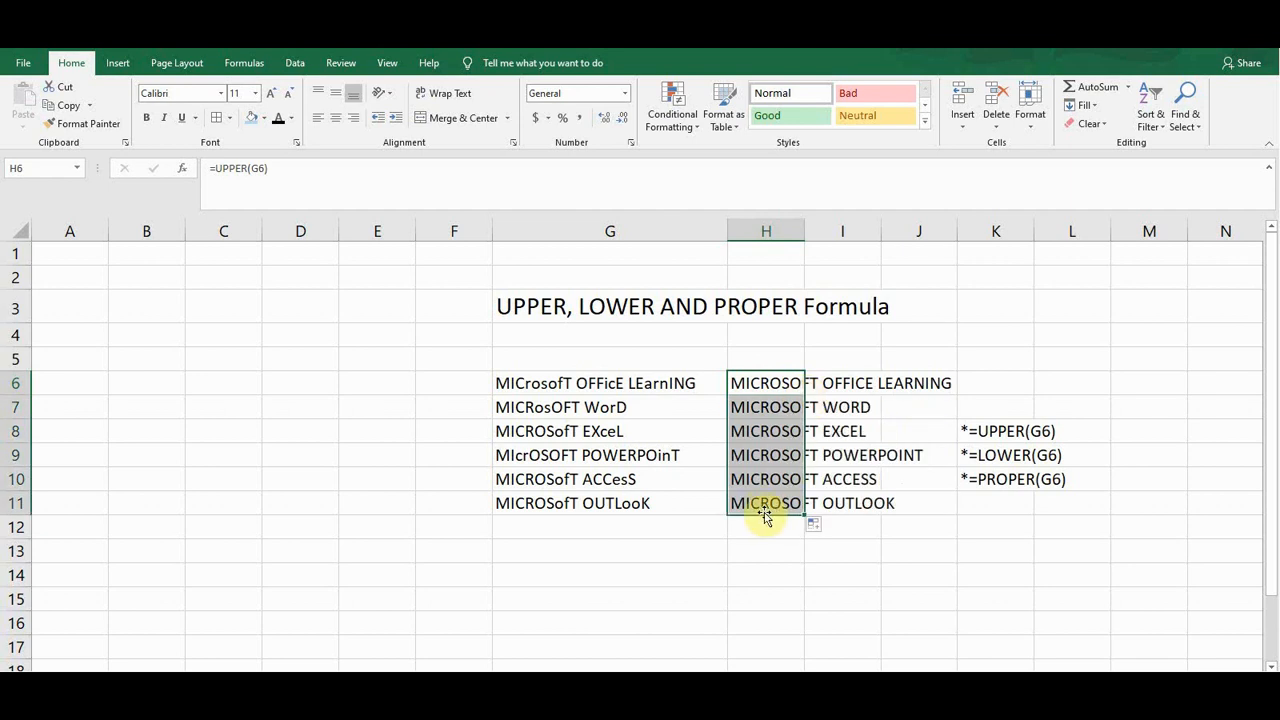
Clear the UPPER results from H6 through H11
left_click(568, 380)
left_click(750, 381)
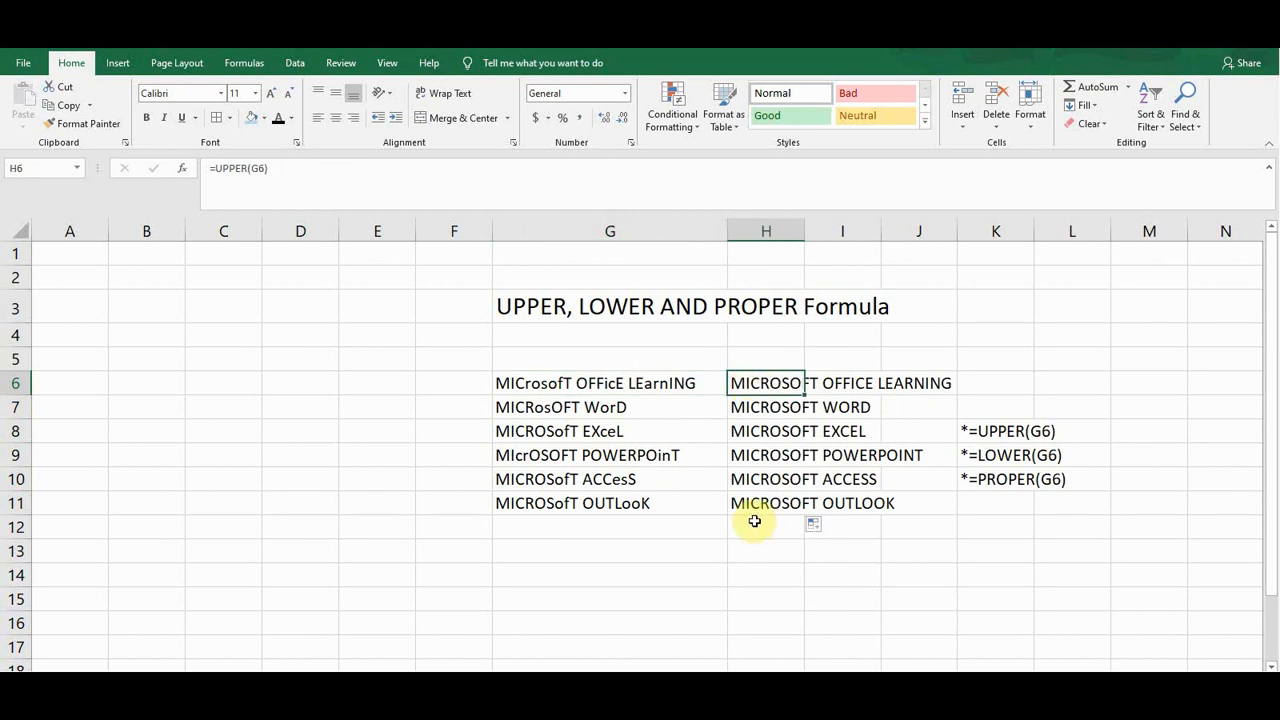
key("ctrl+shift+Down")
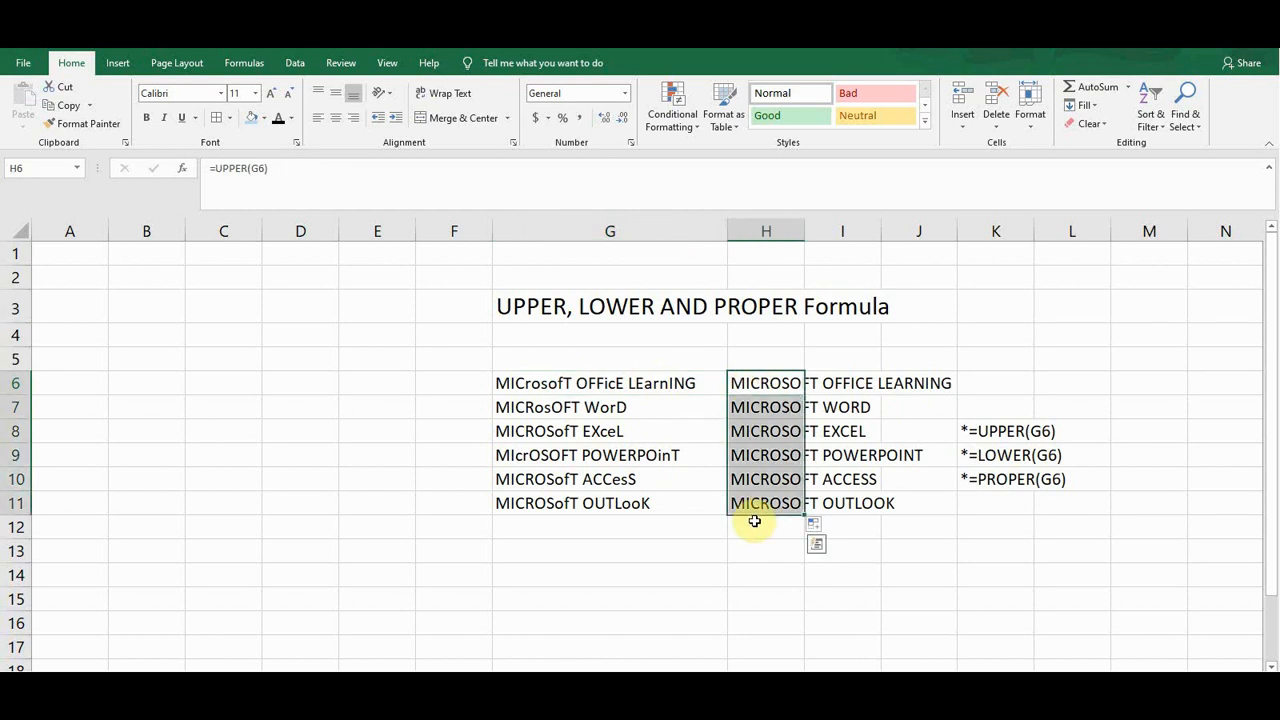
key("Delete")
Enter a formula in H6 that converts G6's text to lowercase with LOWER
left_click(752, 380)
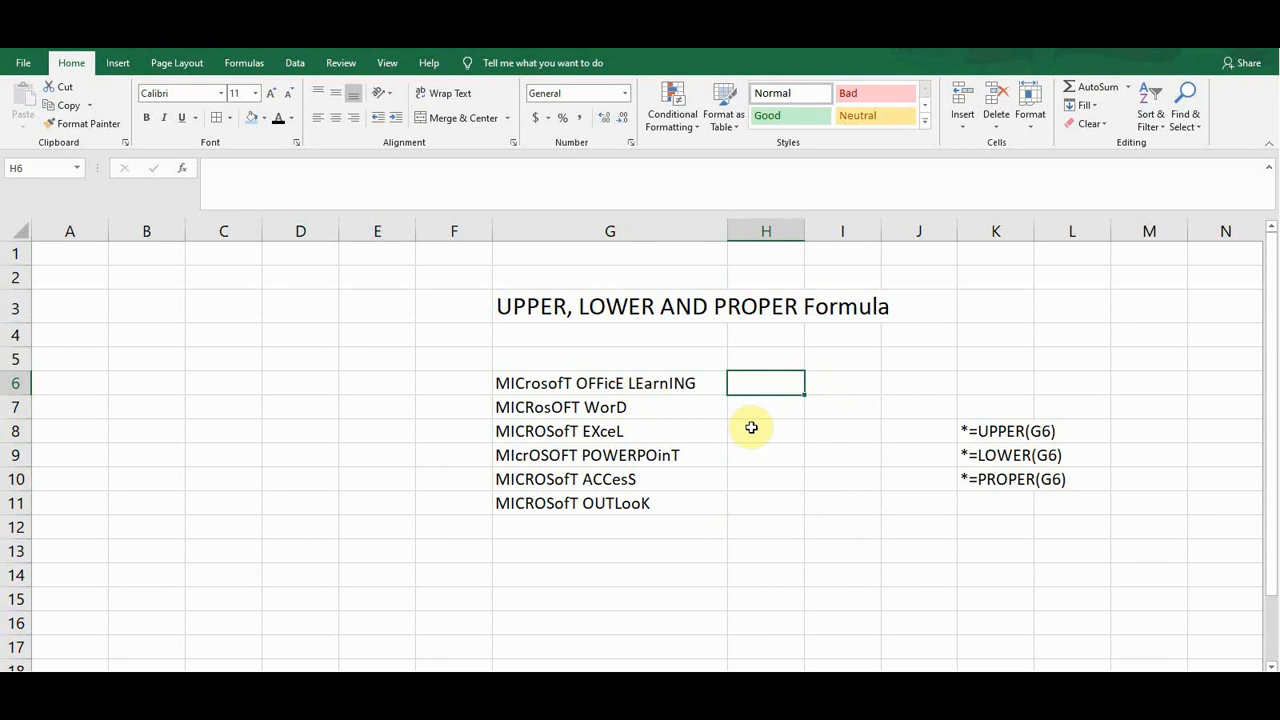
type("=low")
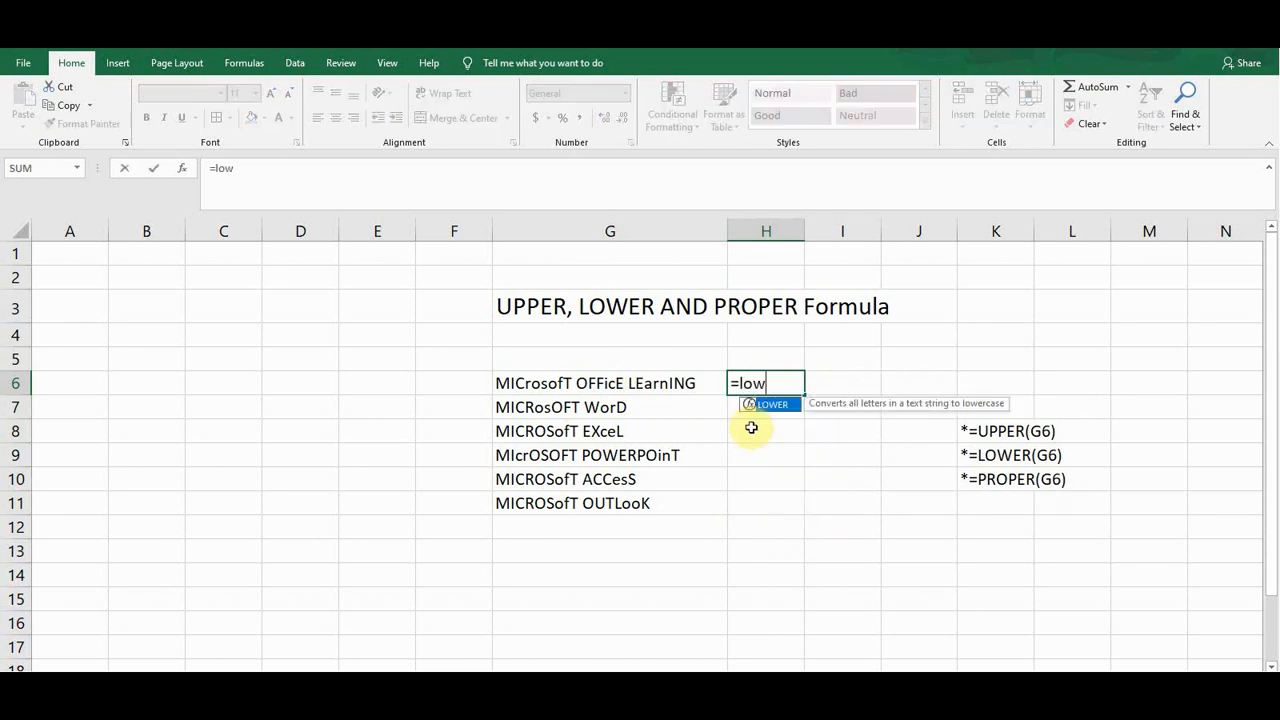
key("Tab")
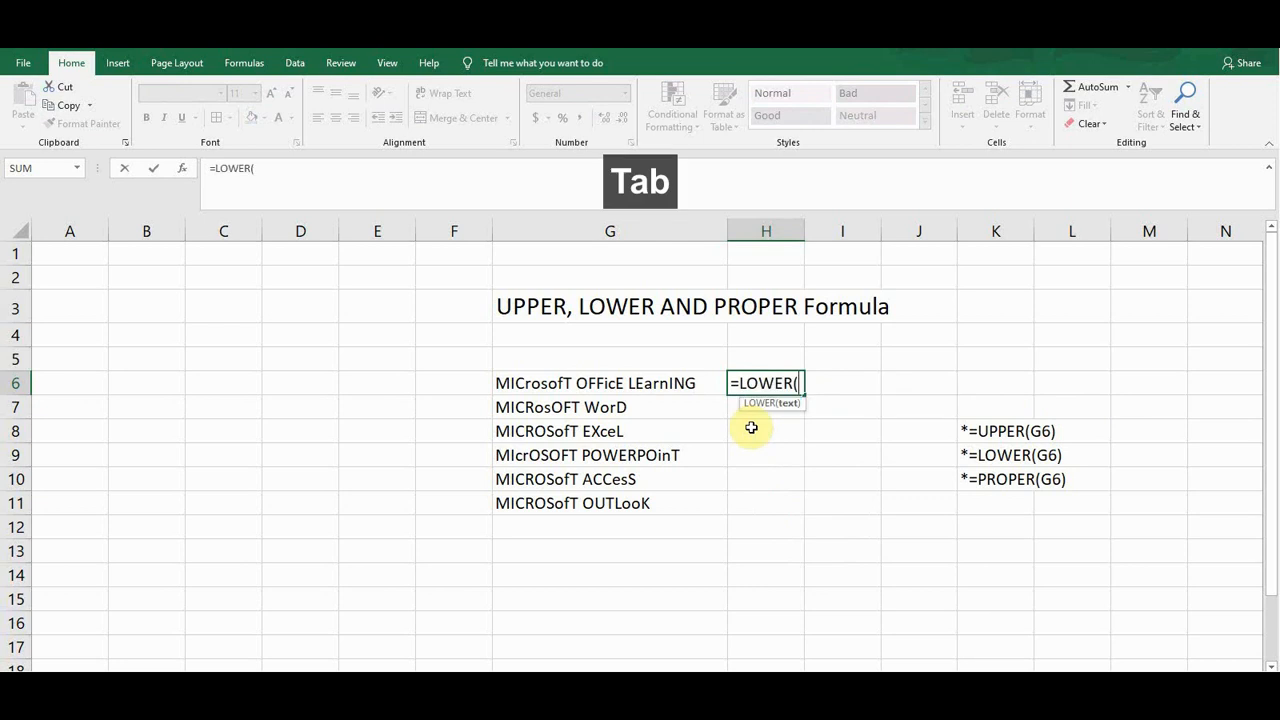
left_click(586, 382)
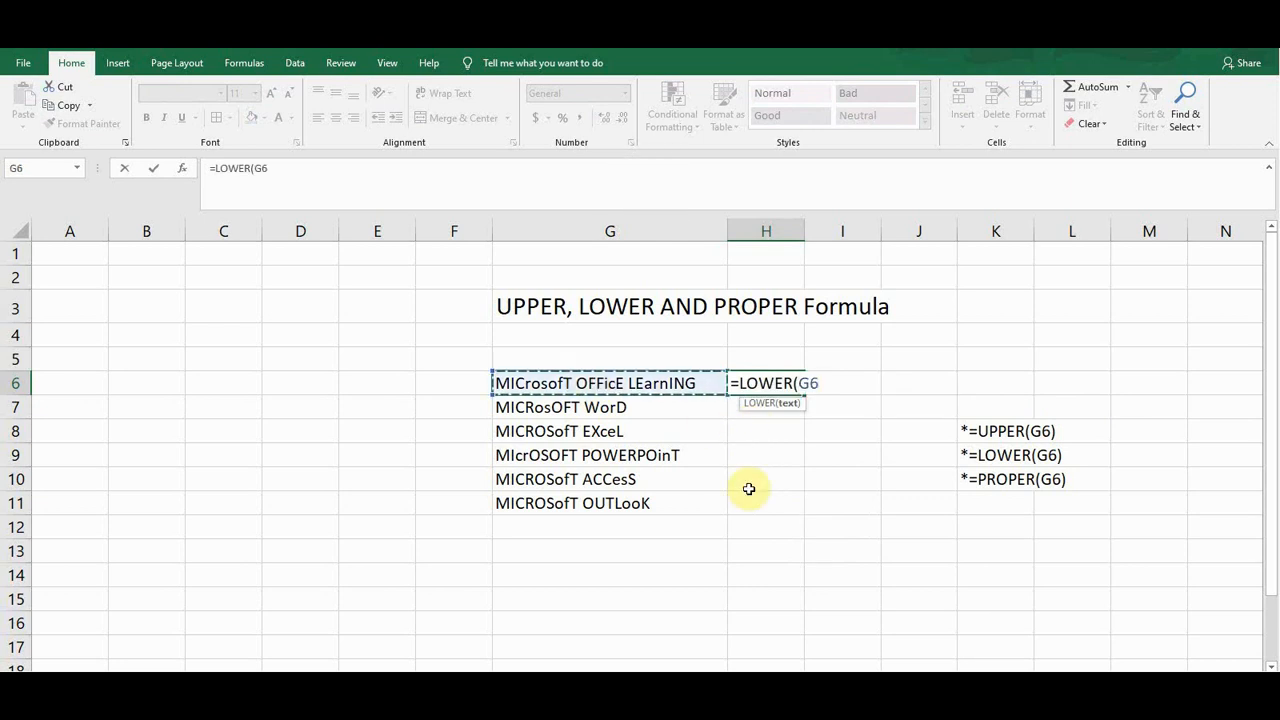
type(")")
key("Return")
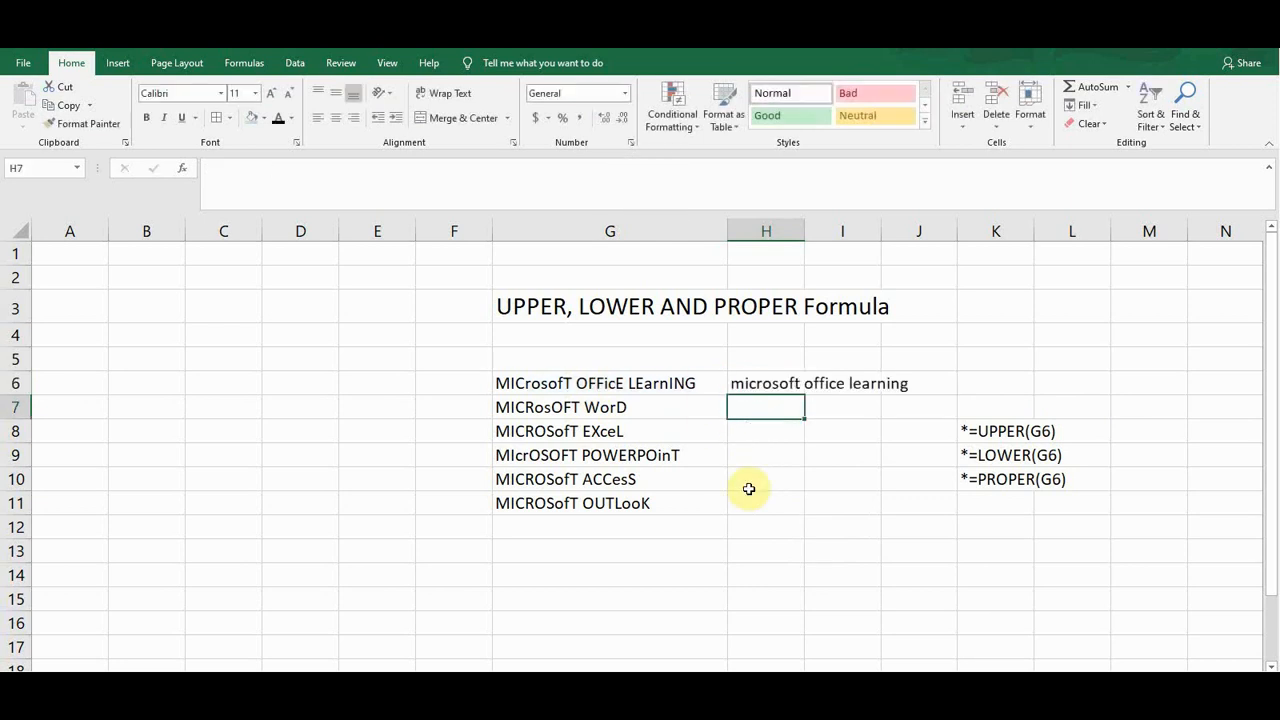
Fill the LOWER formula down from H6 to H11
left_click(745, 383)
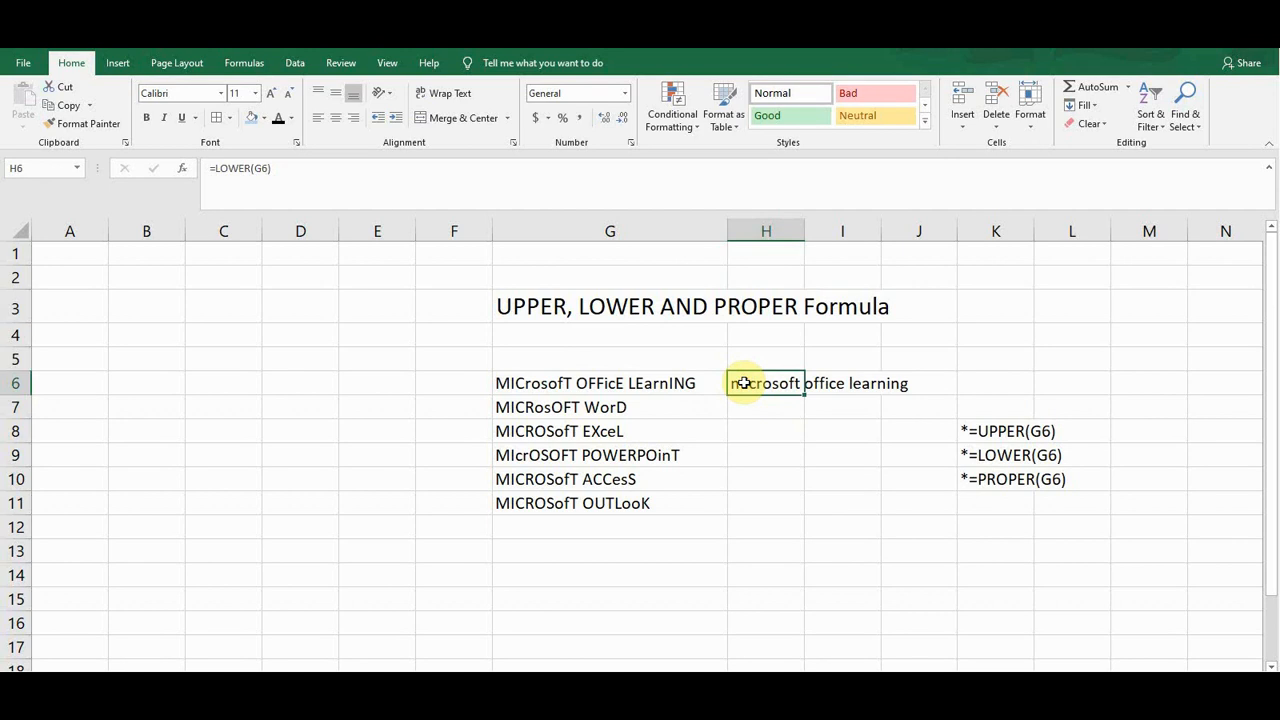
double_click(806, 396)
left_click(766, 409)
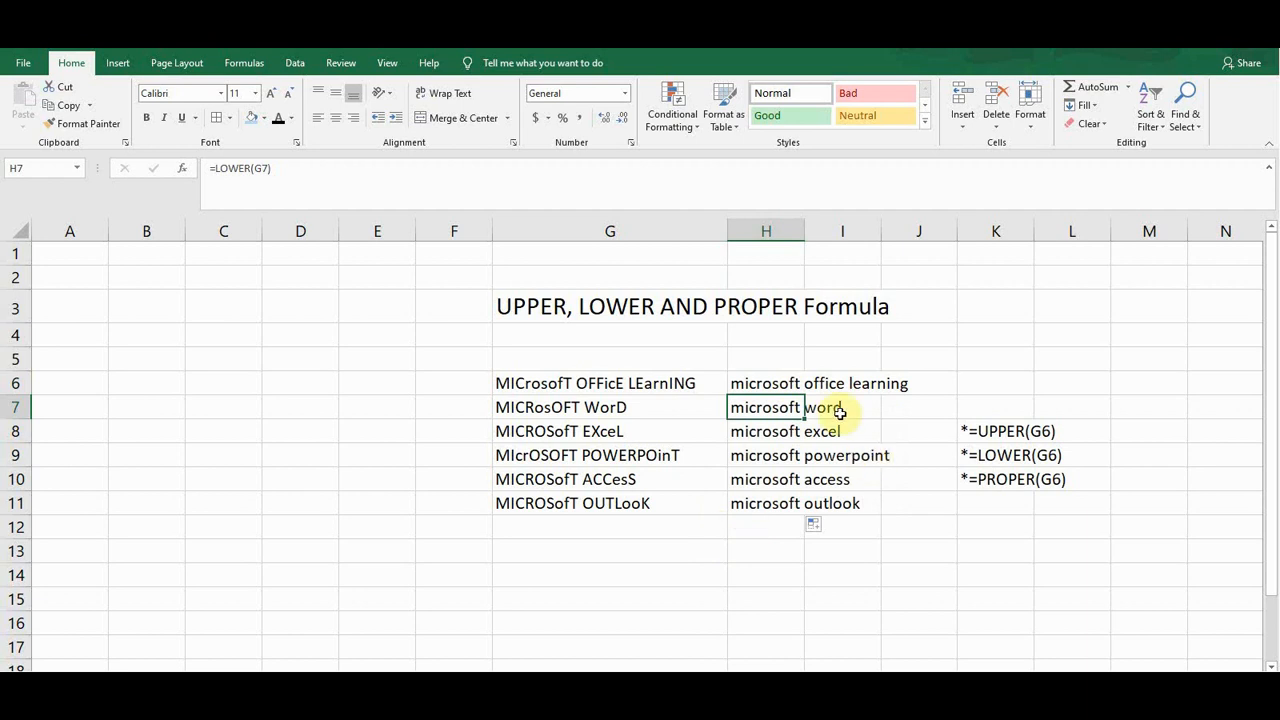
Clear the LOWER results from H6 through H11
left_click(638, 384)
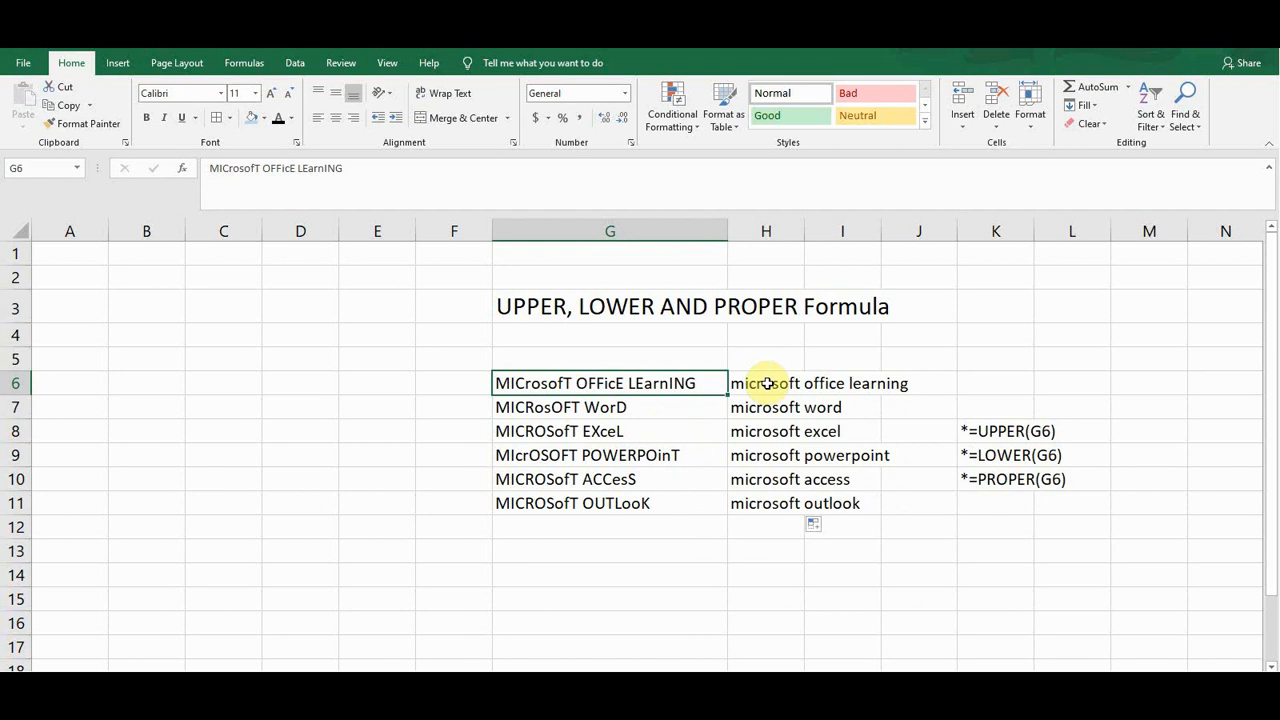
left_click(766, 383)
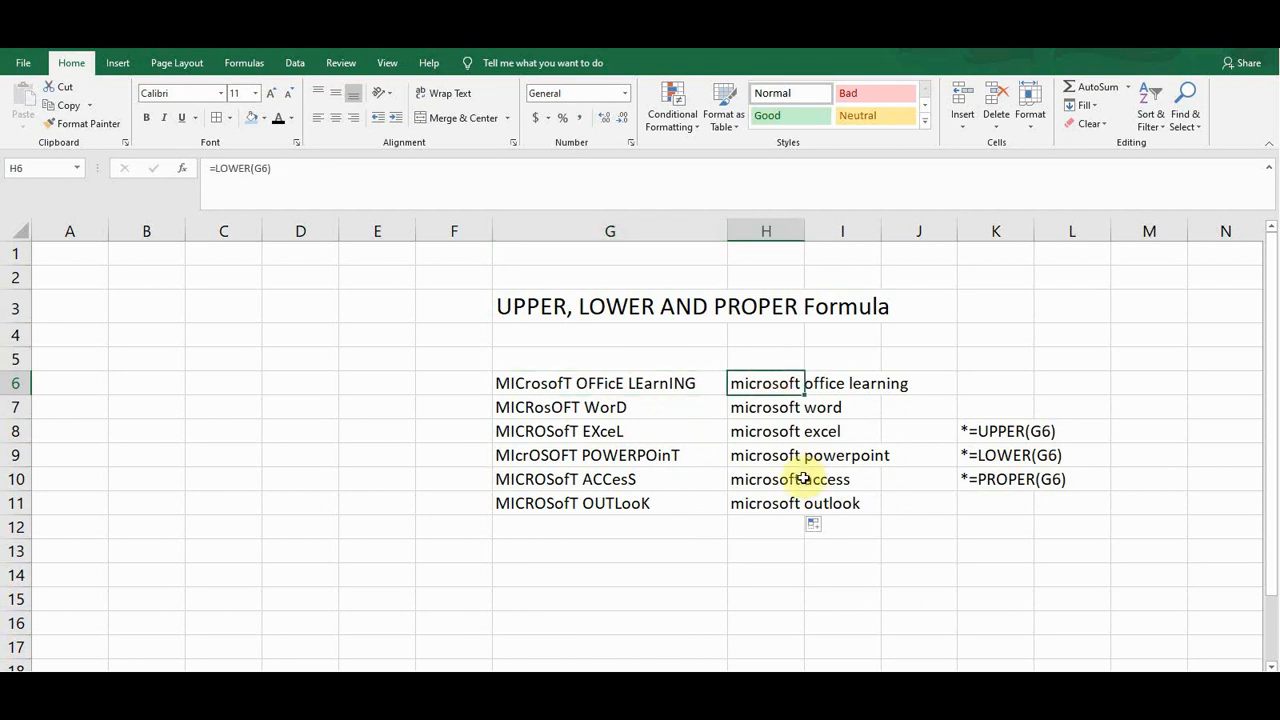
key("Delete")
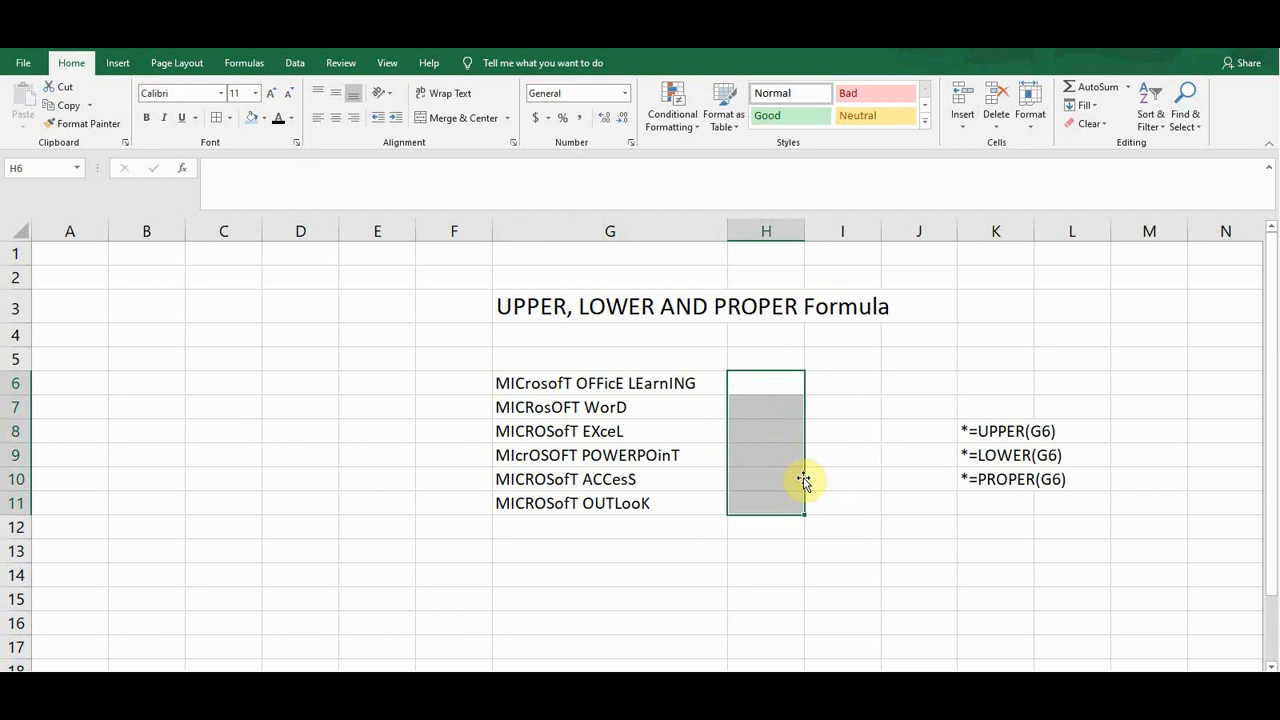
Enter a formula in H6 that converts G6's text to proper case with PROPER
left_click(766, 386)
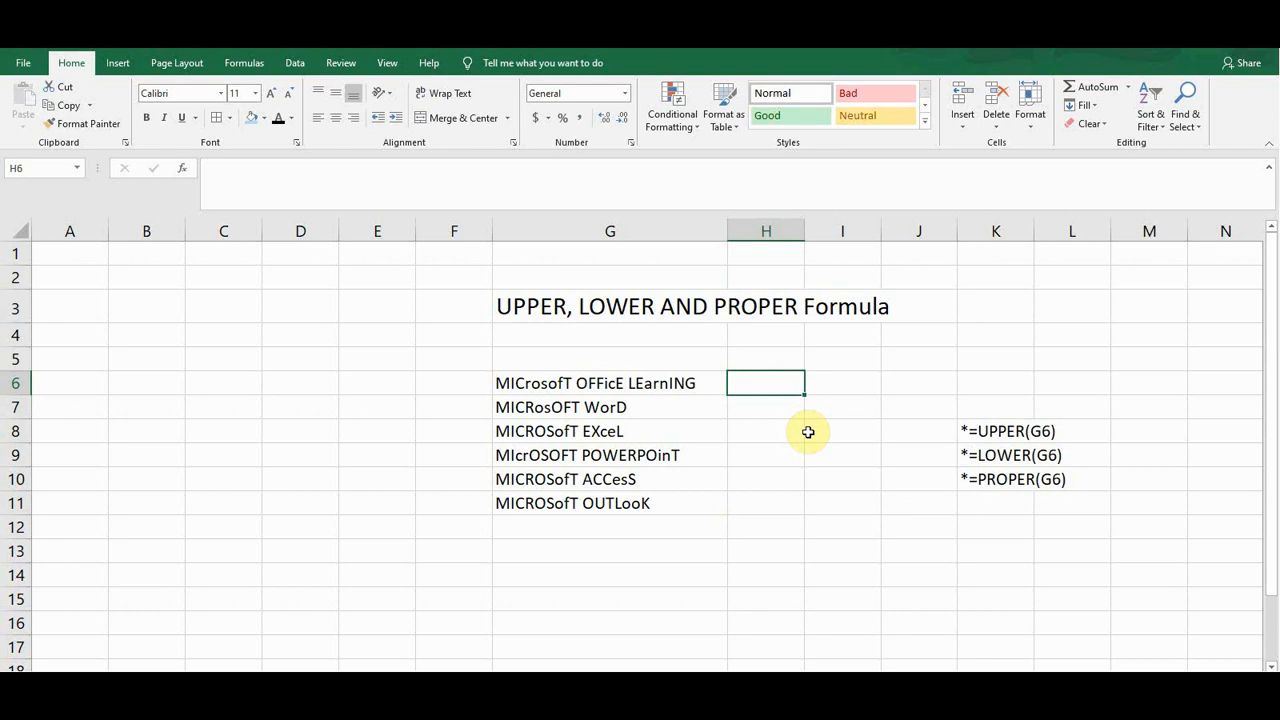
type("=")
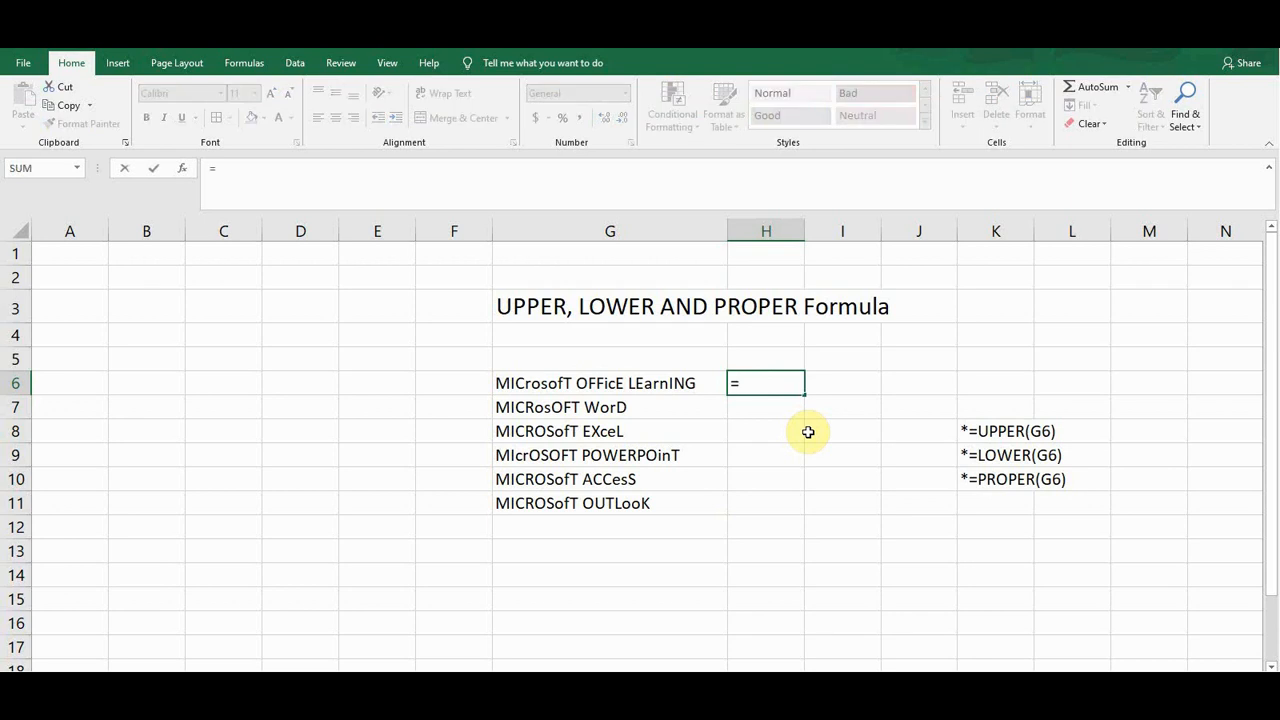
type("prop")
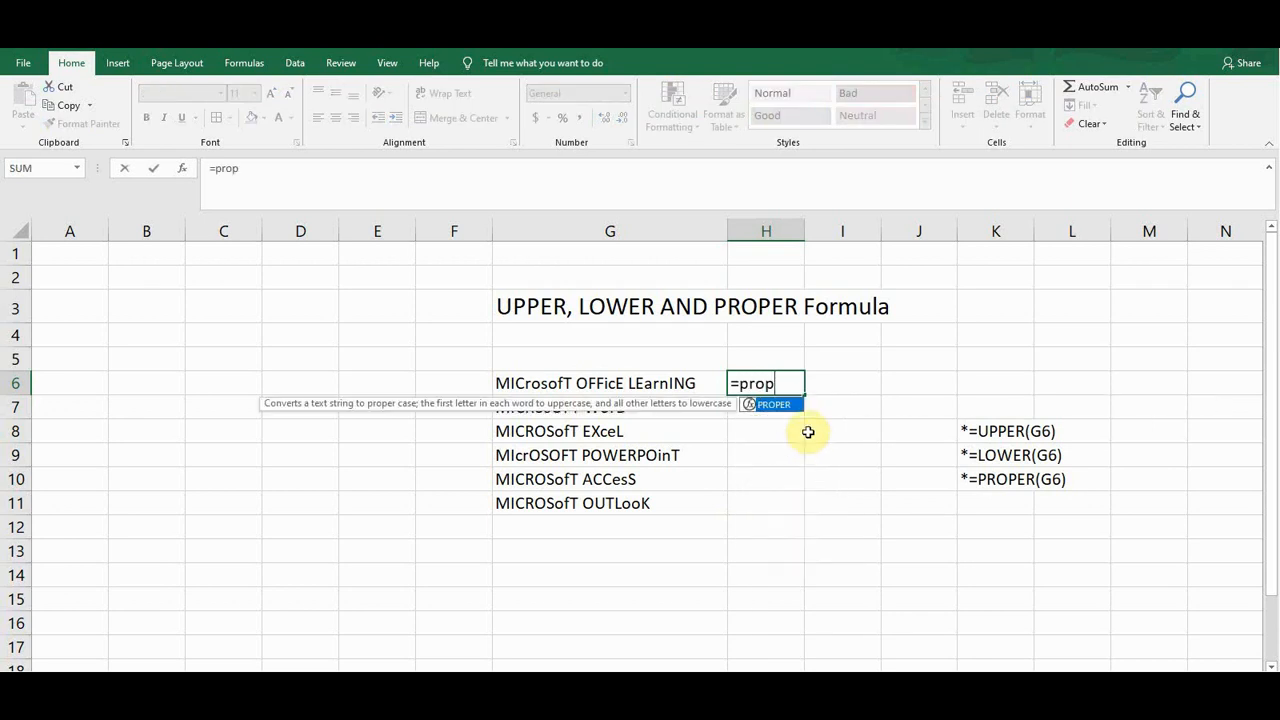
key("Tab")
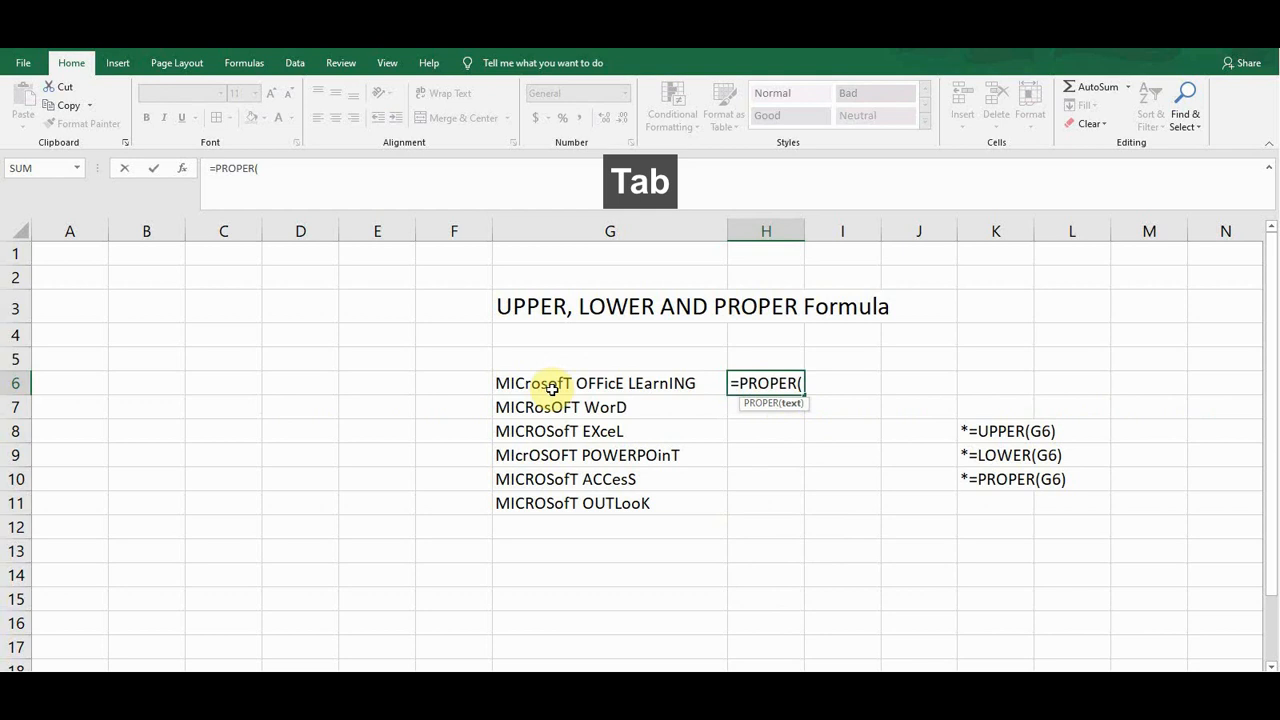
left_click(554, 386)
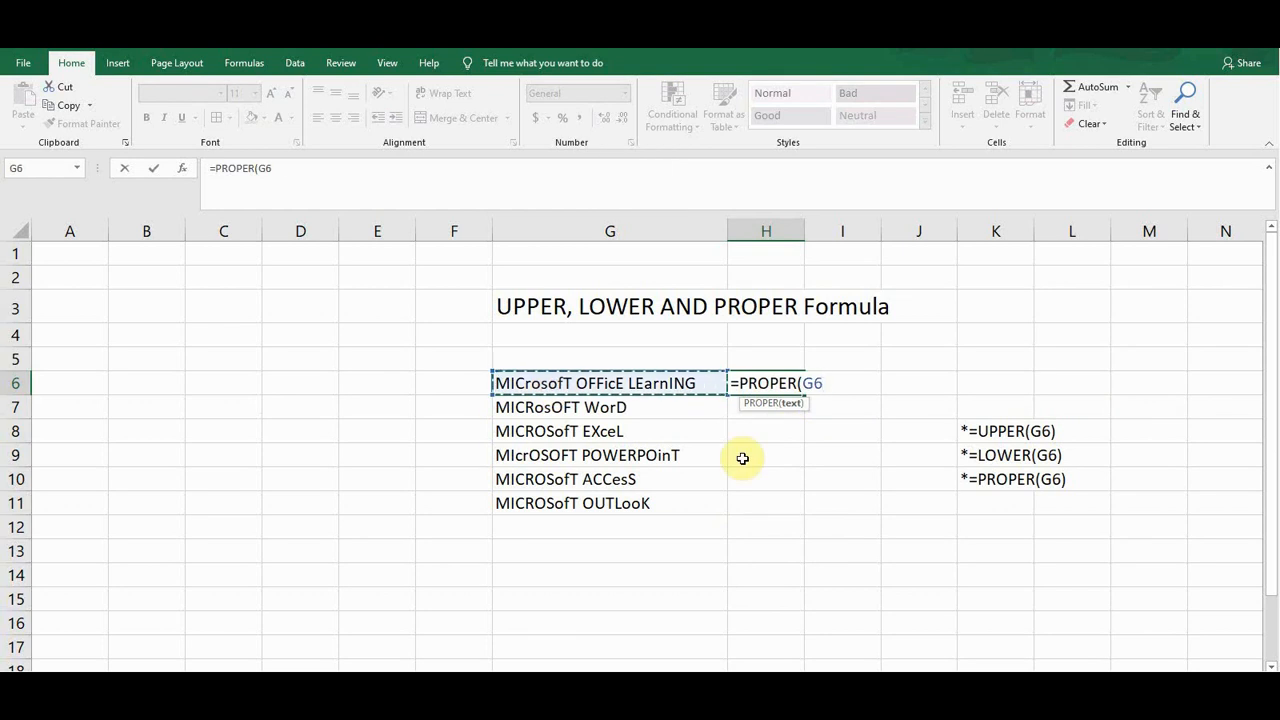
type(")")
key("Return")
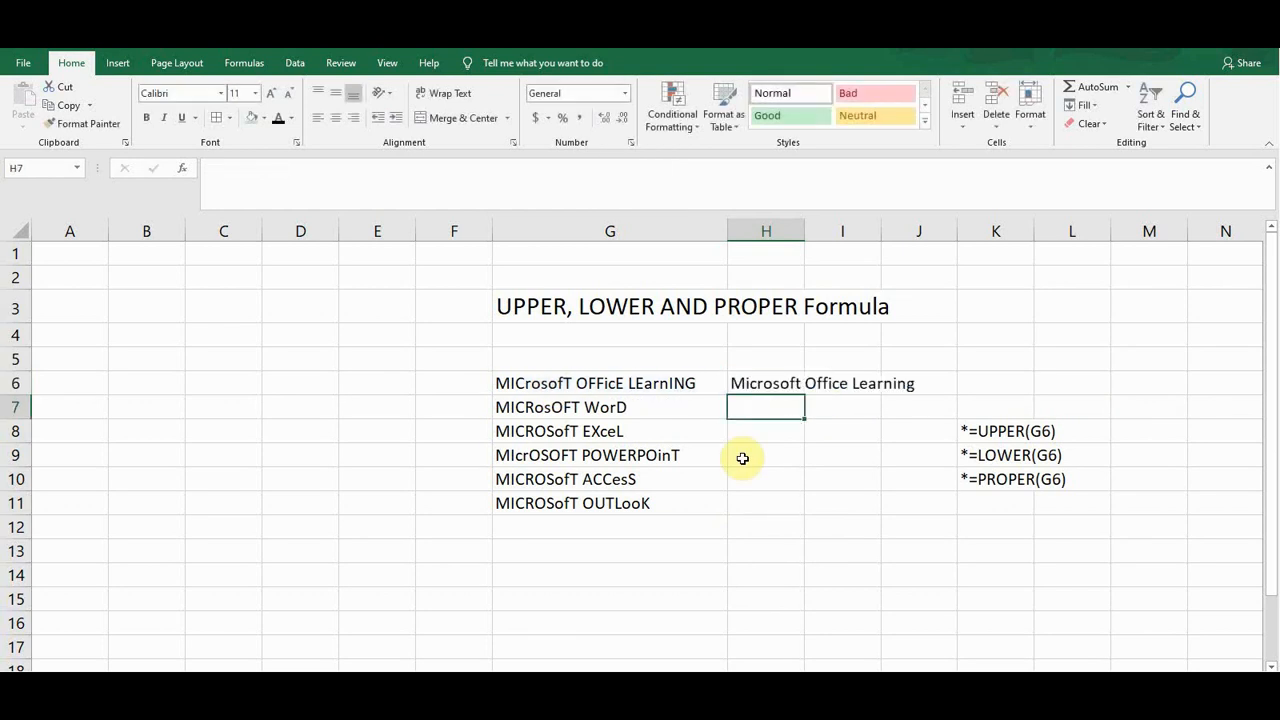
Fill the PROPER formula down from H6 to H11
left_click(759, 384)
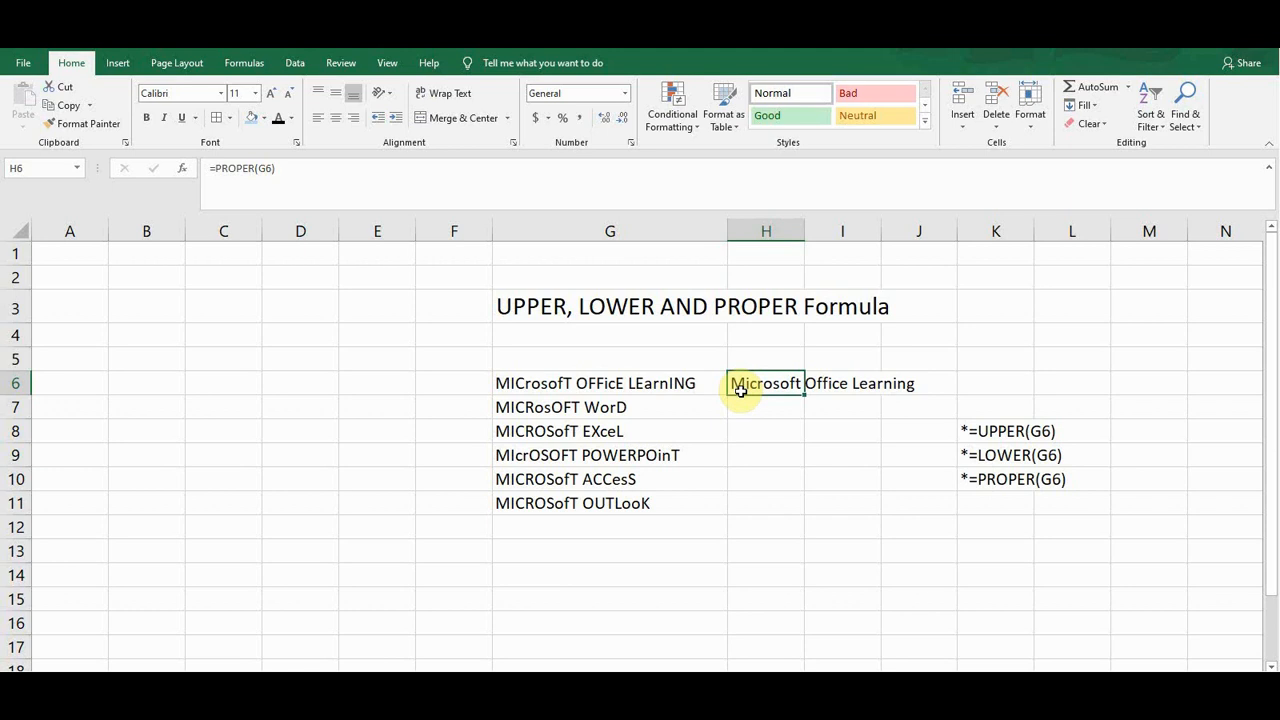
left_click(606, 384)
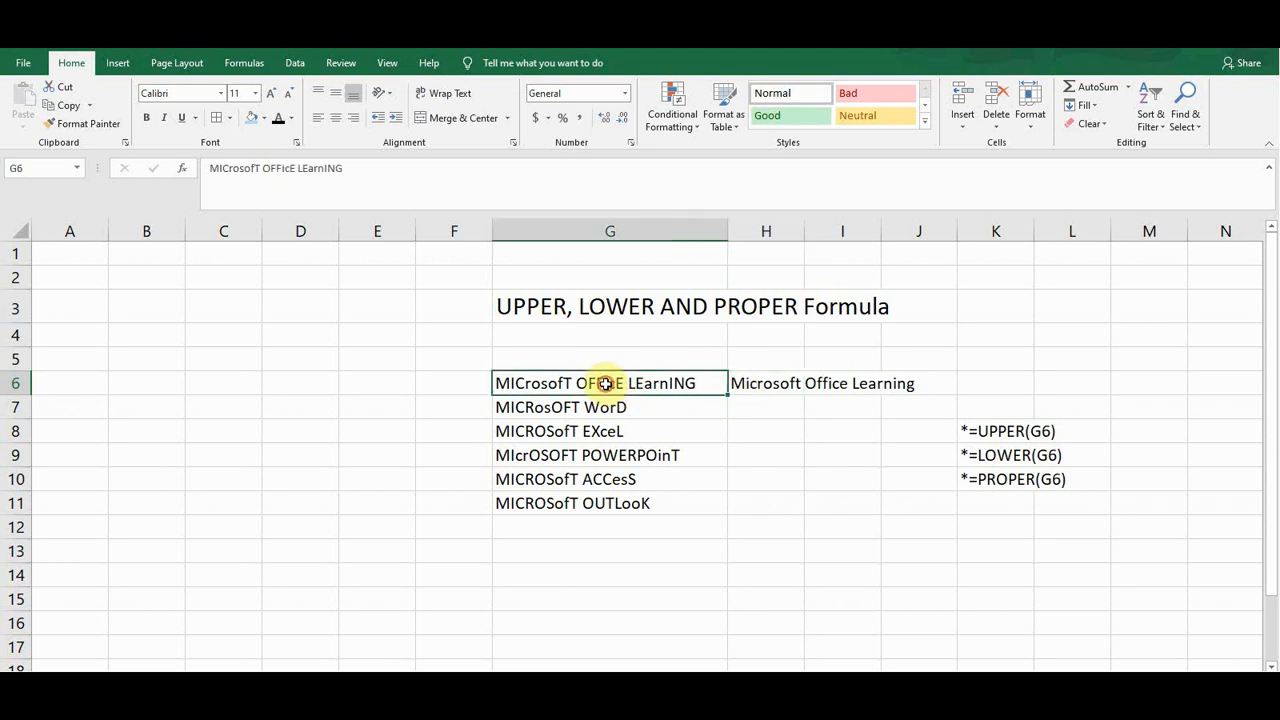
left_click(762, 385)
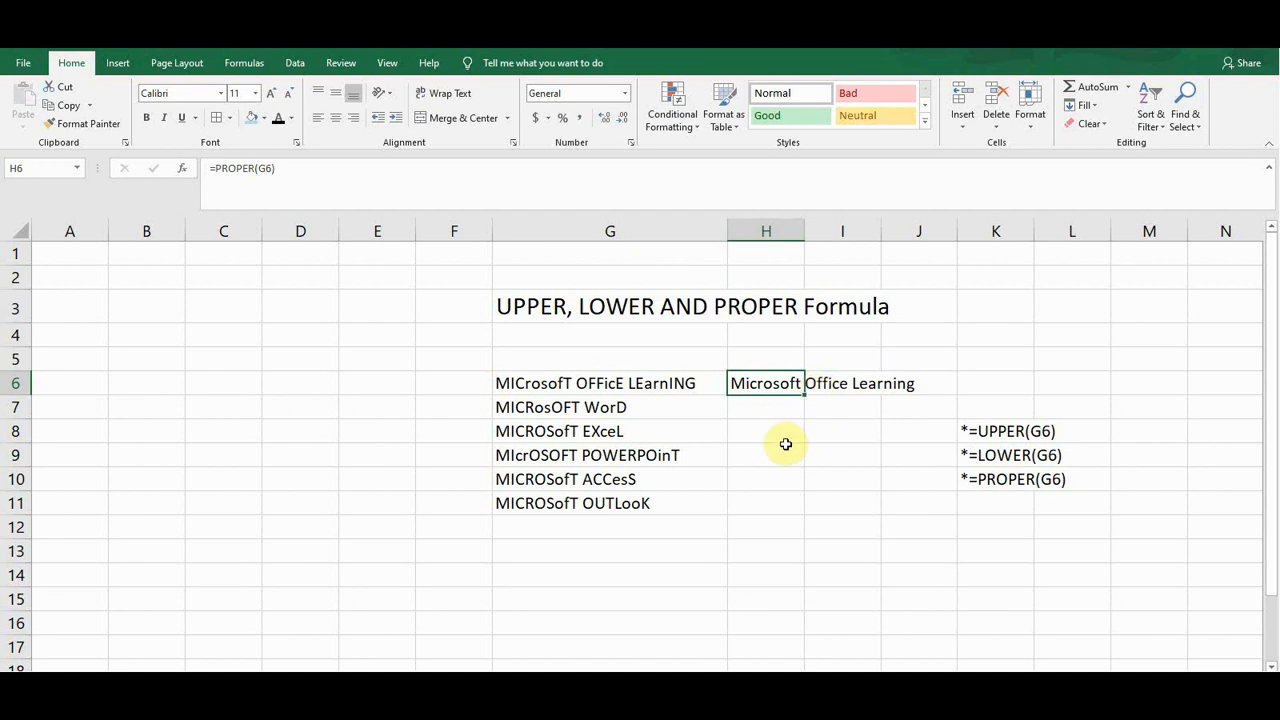
double_click(806, 397)
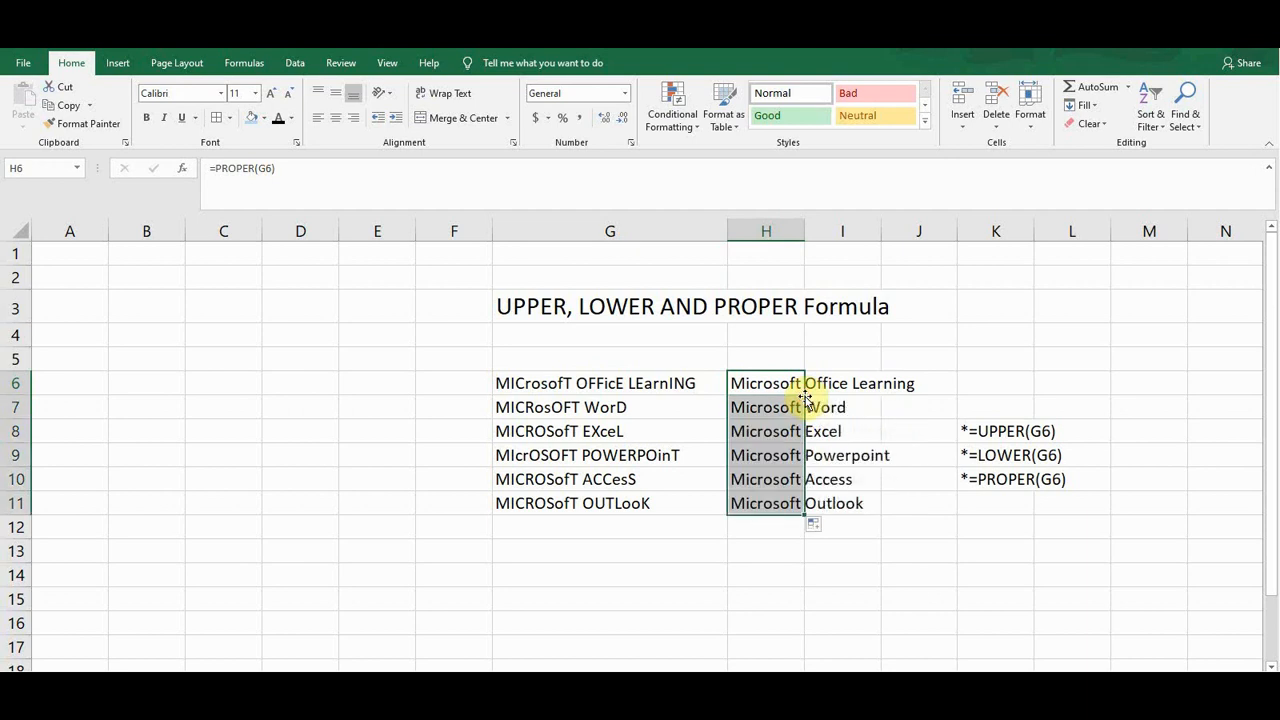
Inspect the PROPER formulas in column H and the UPPER, LOWER and PROPER formula notes in K8 through K10
left_click(757, 437)
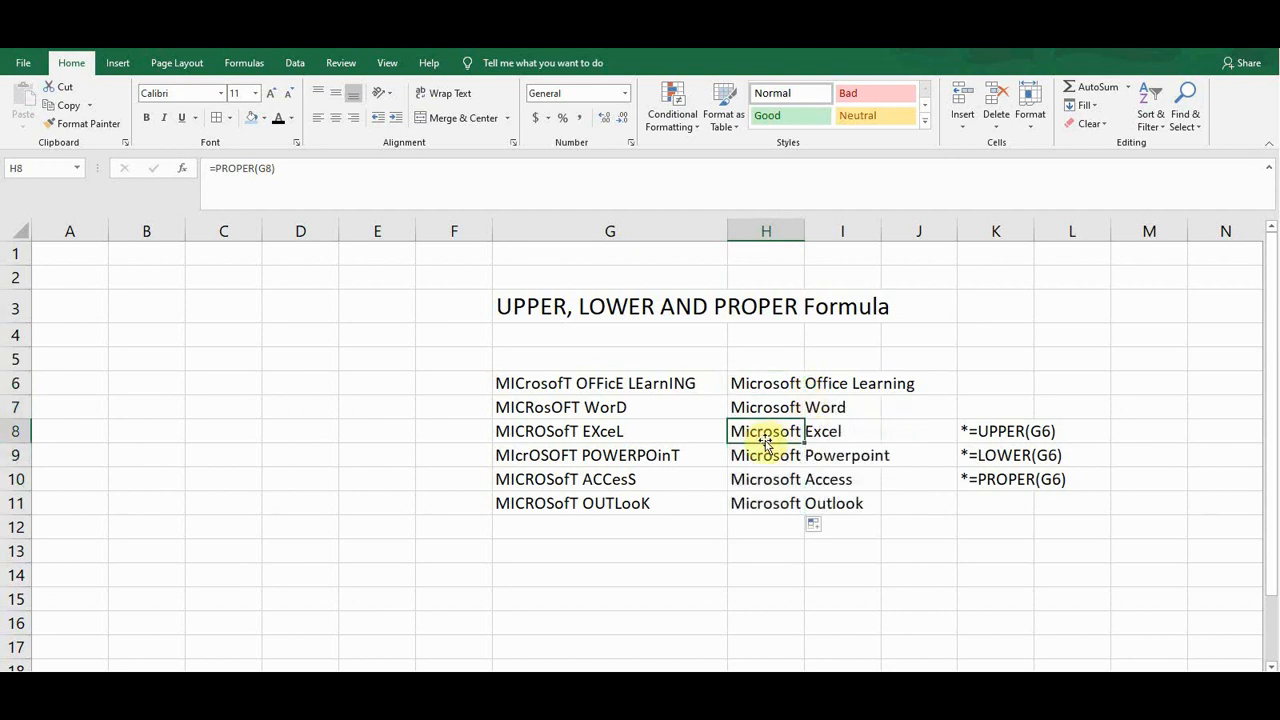
left_click(757, 386)
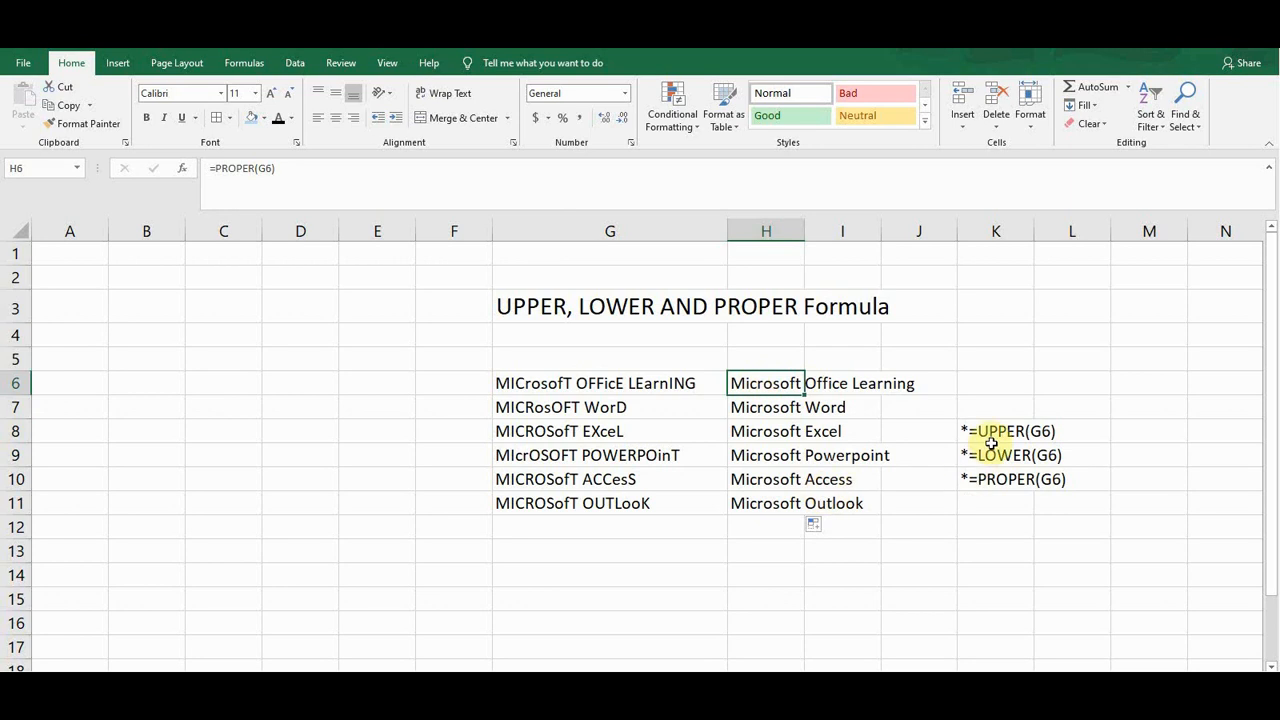
left_click_drag(996, 431, 1000, 458)
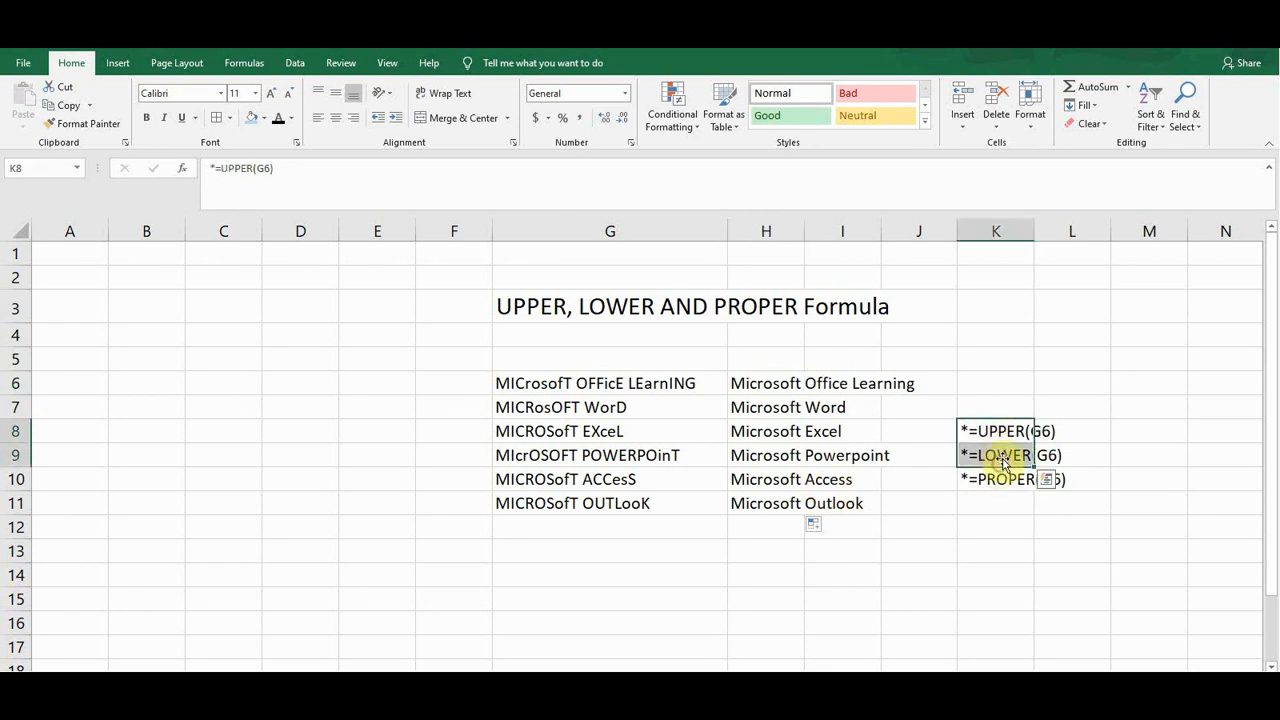
left_click(996, 431)
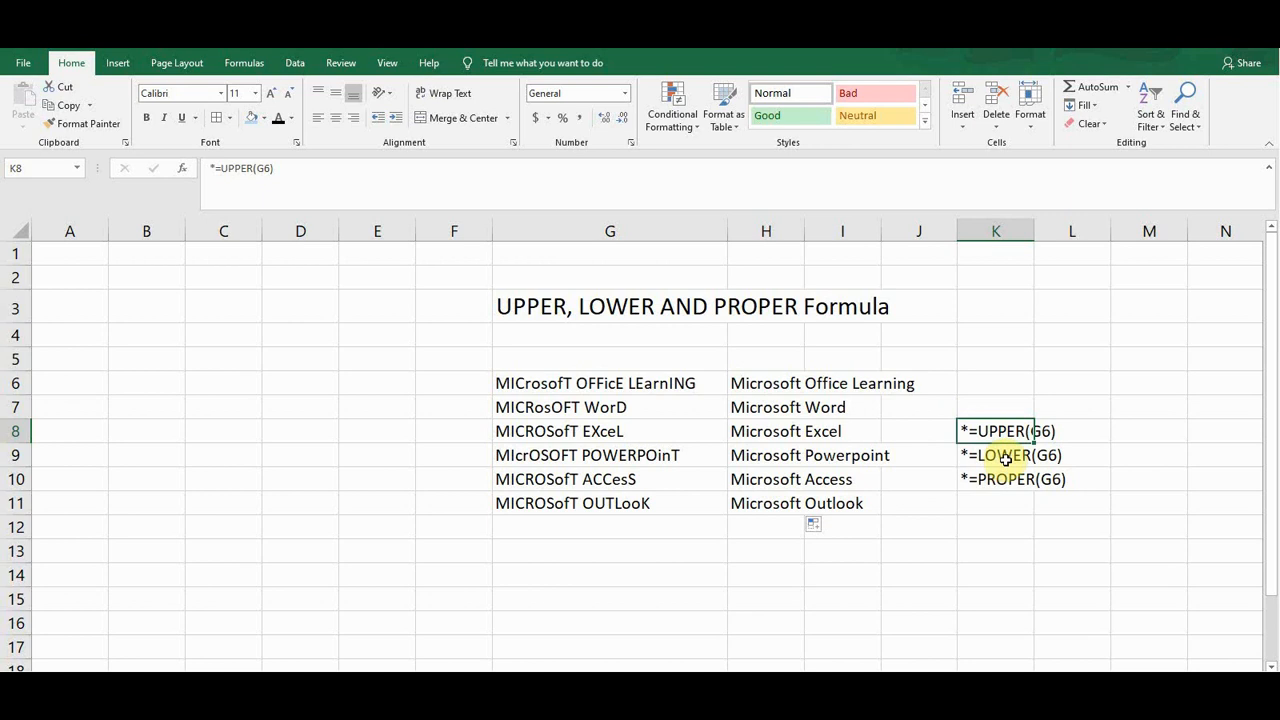
left_click(988, 456)
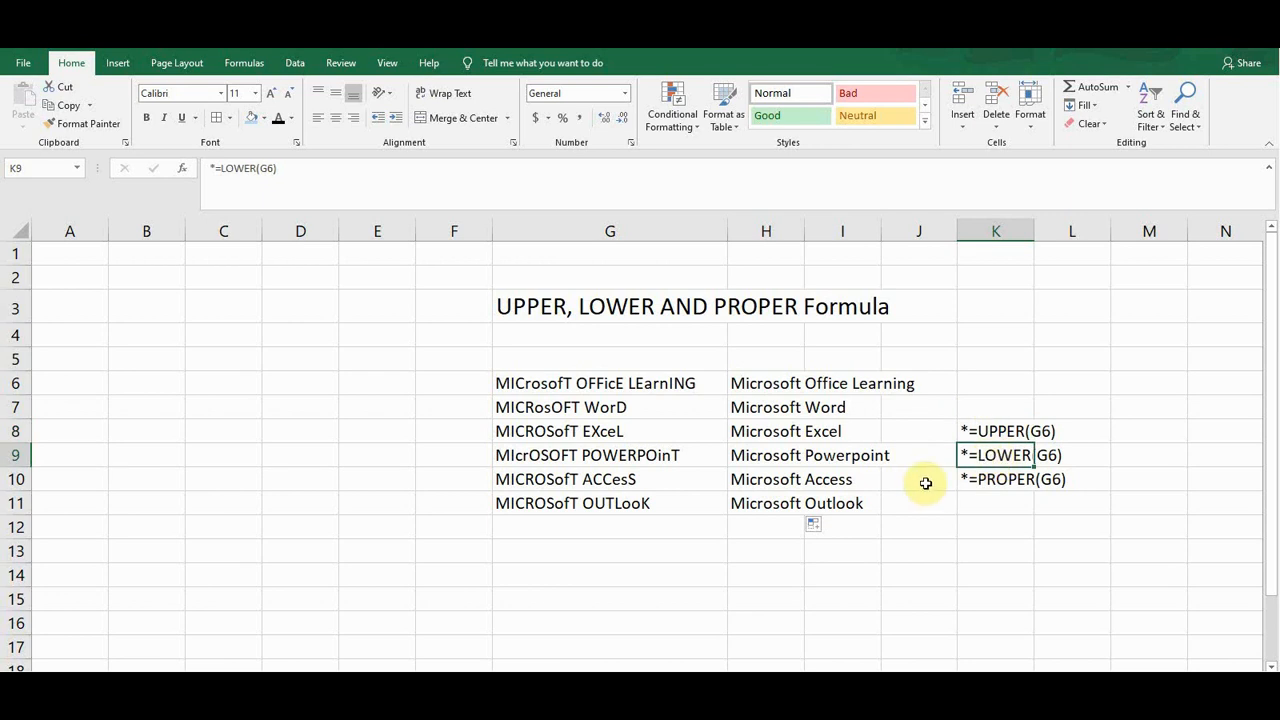
left_click(997, 479)
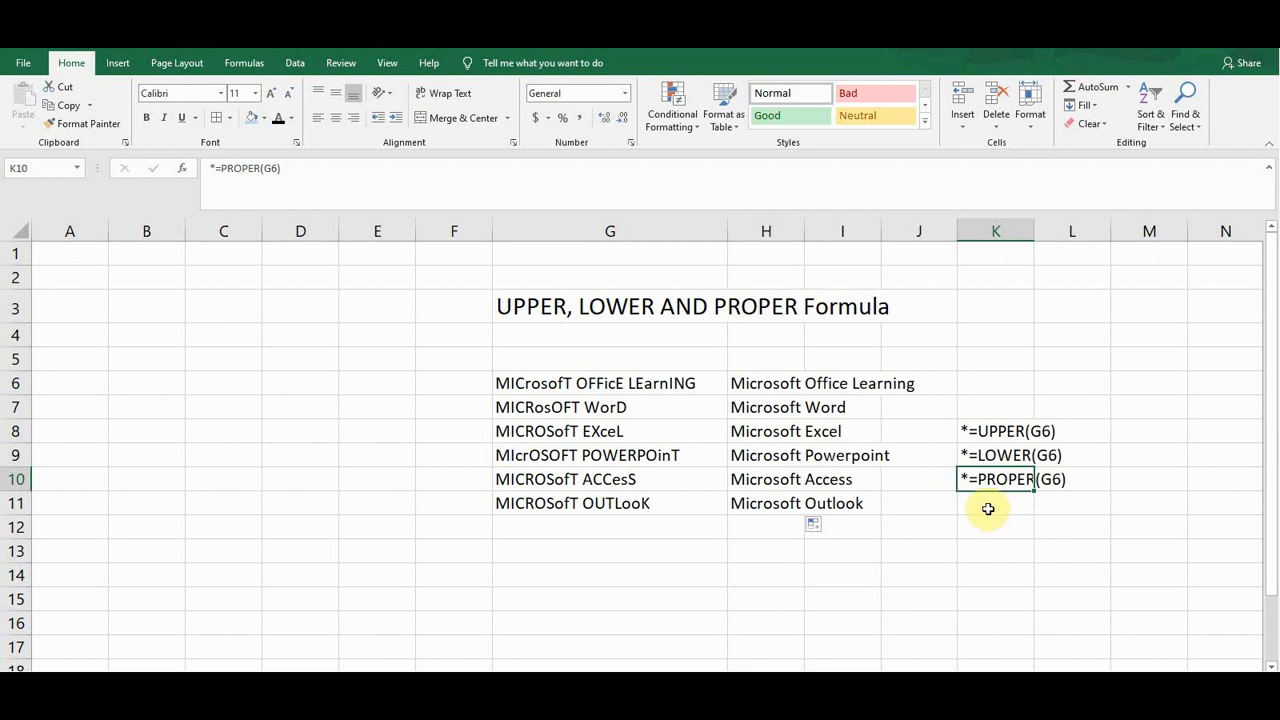
left_click(988, 507)
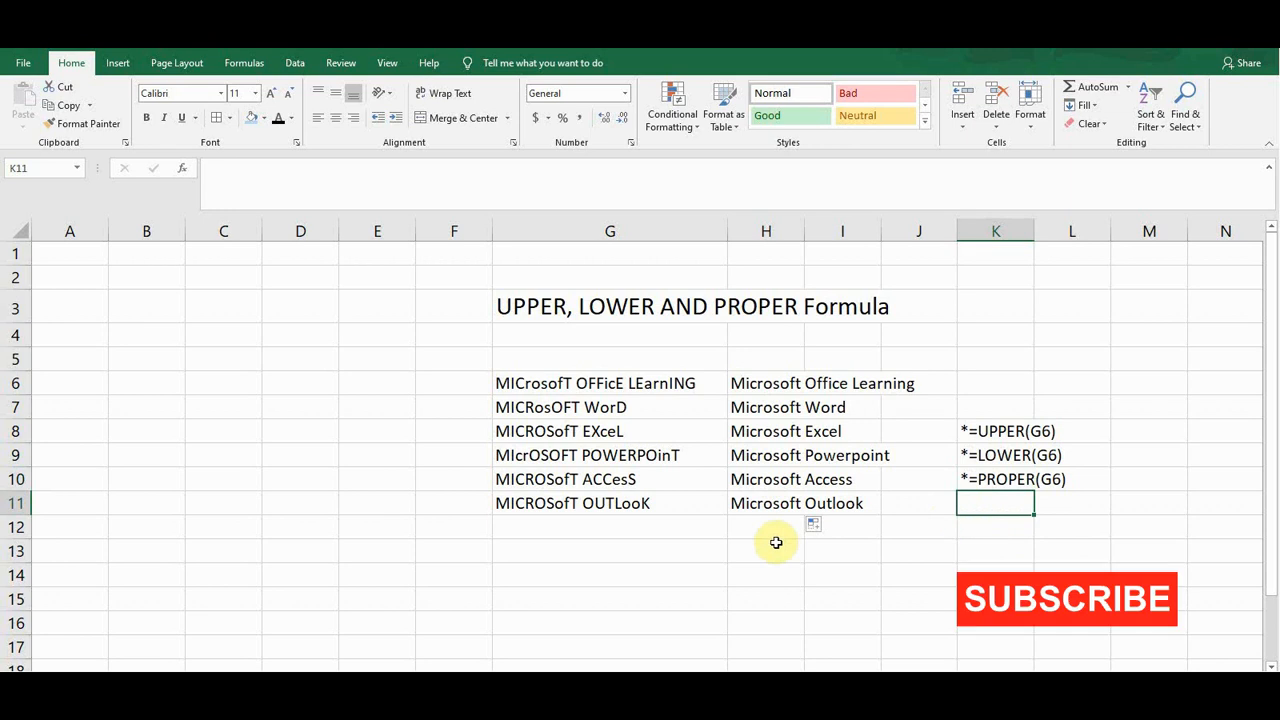